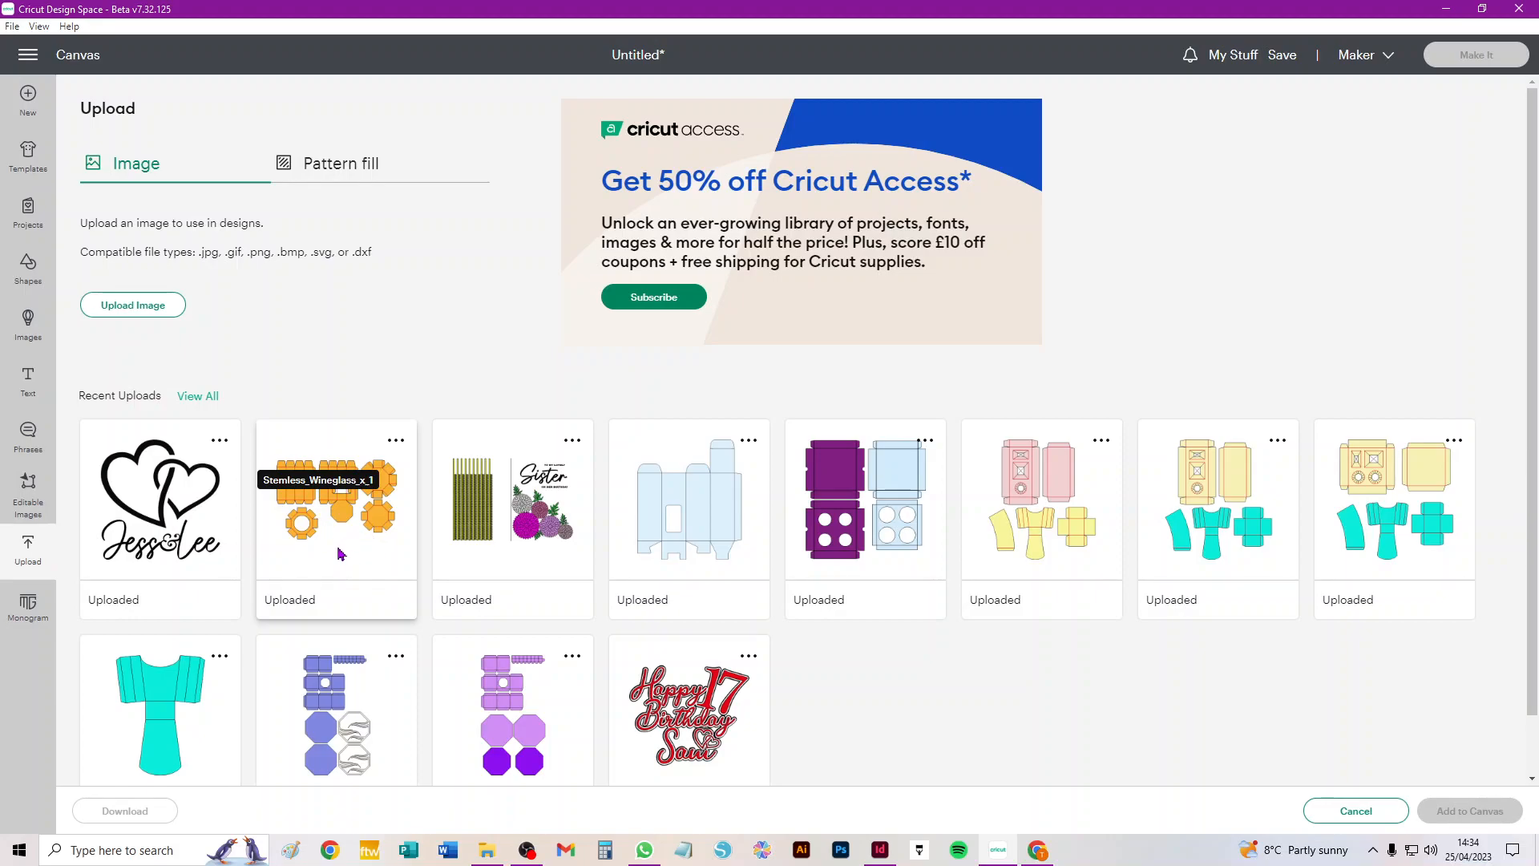
Add the uploaded Stemless_Wineglass_x_1 template to the canvas and select its fold-line layer group
click(337, 531)
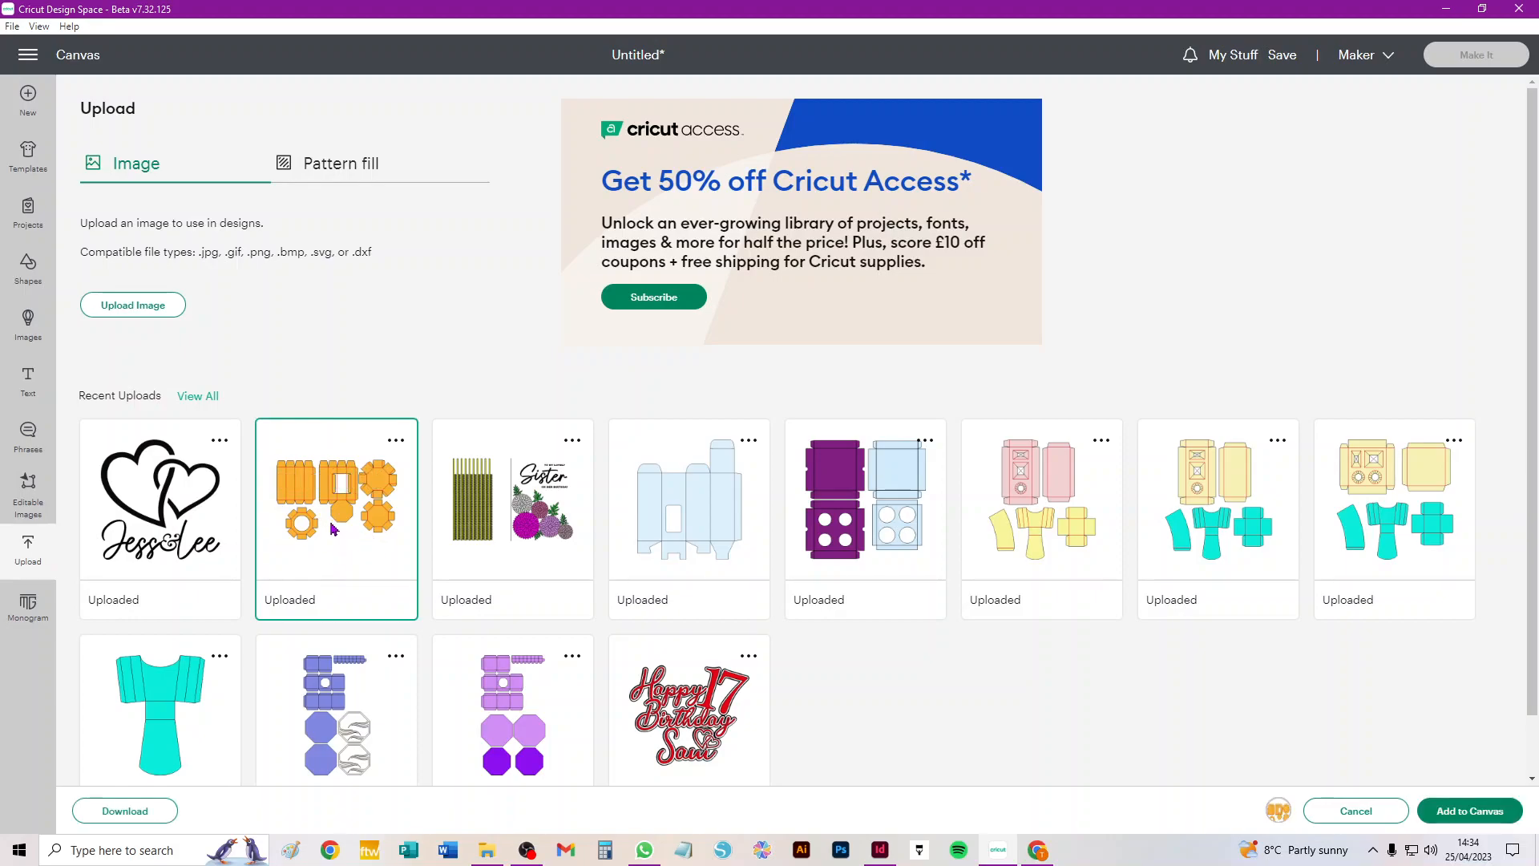
click(1457, 813)
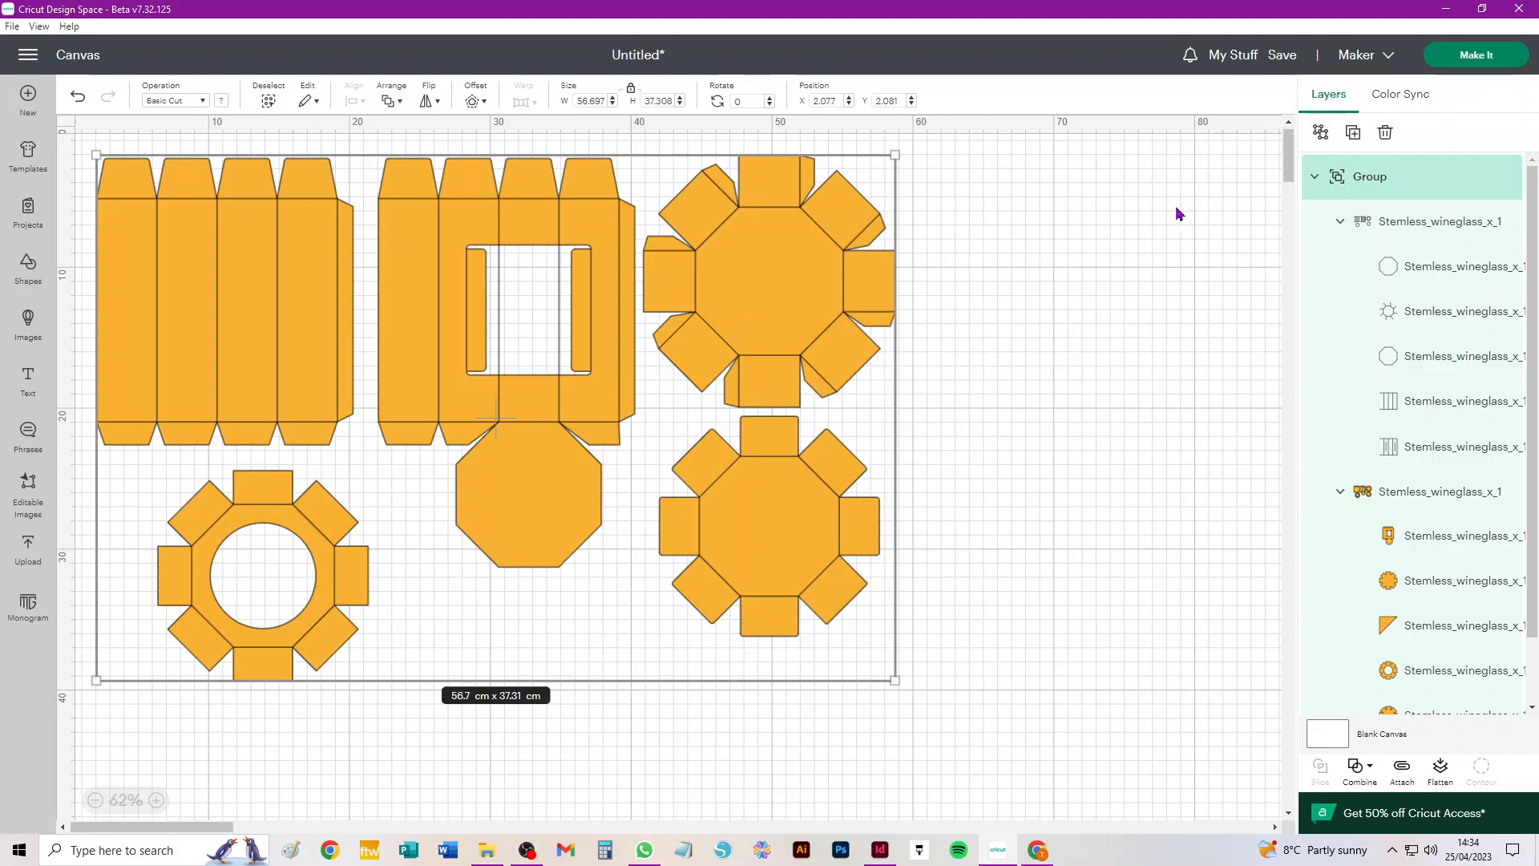
click(1434, 225)
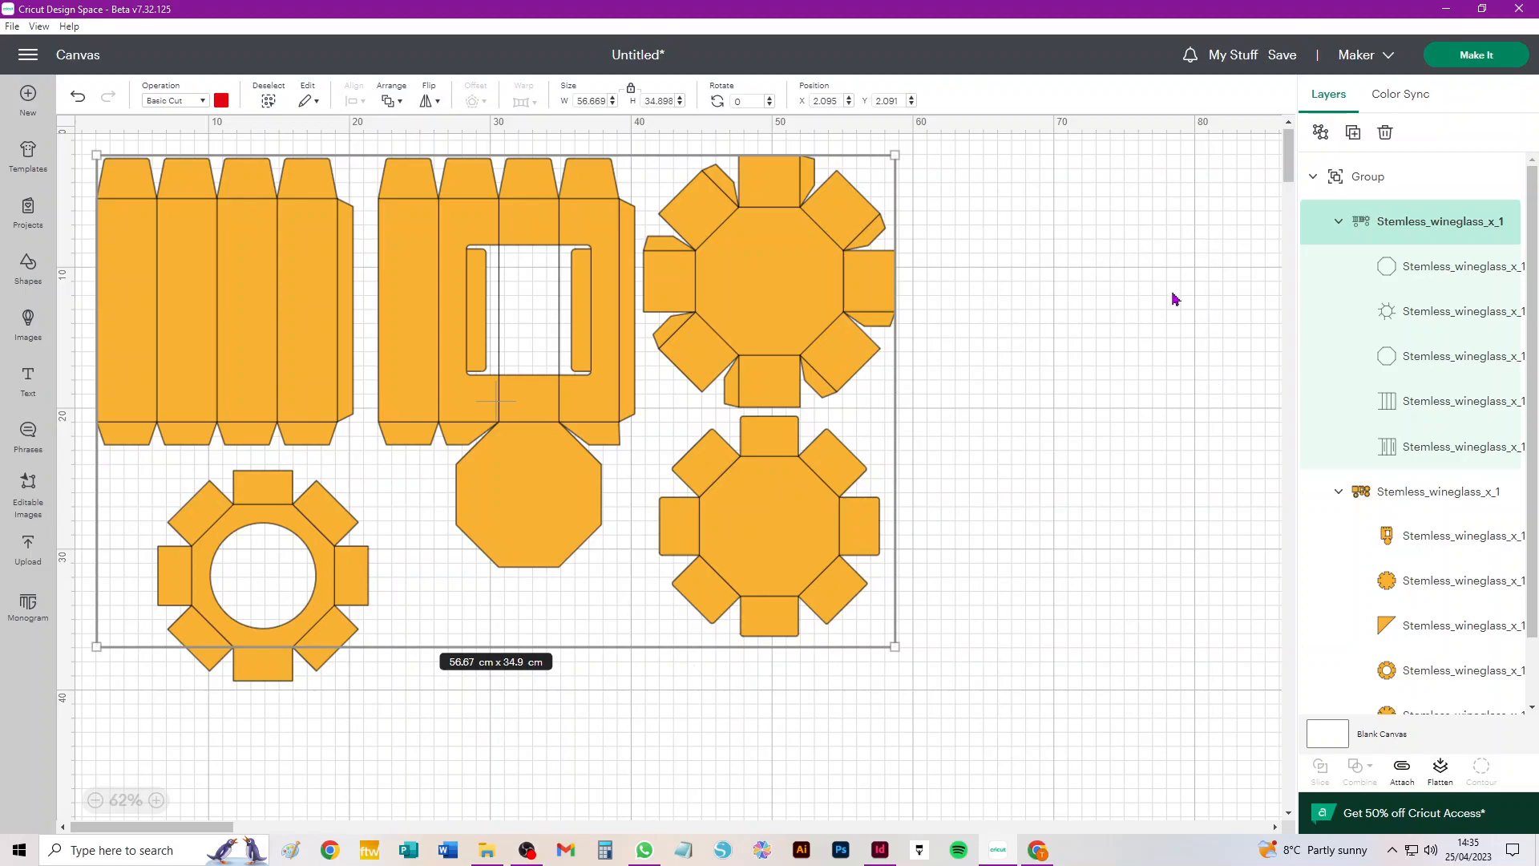
Examine the template's layer structure by collapsing and expanding the main group and its two nested groups
click(1313, 177)
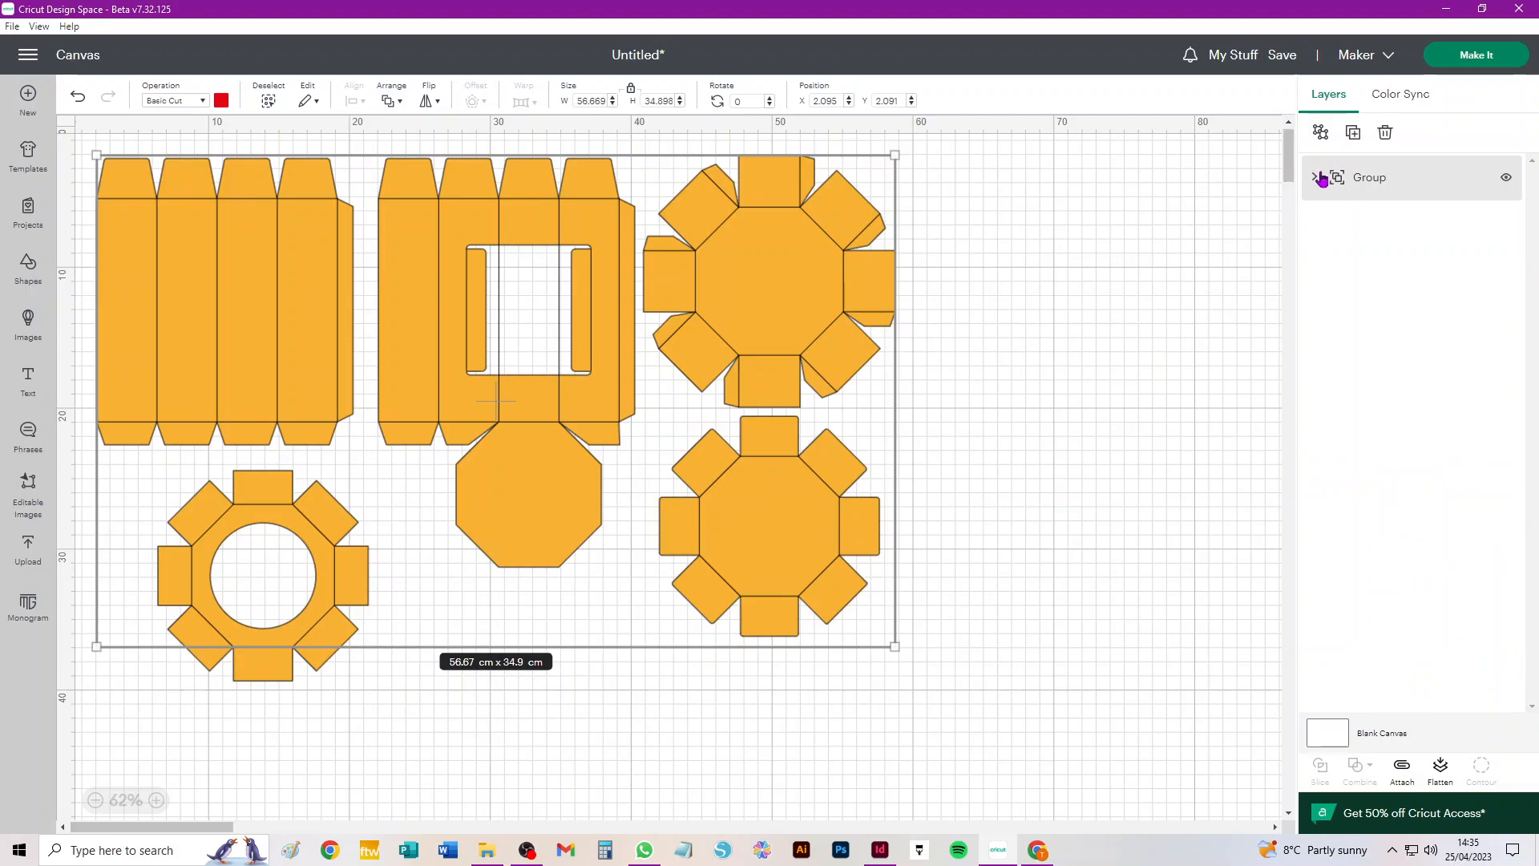
click(1314, 178)
click(1314, 178)
click(1314, 178)
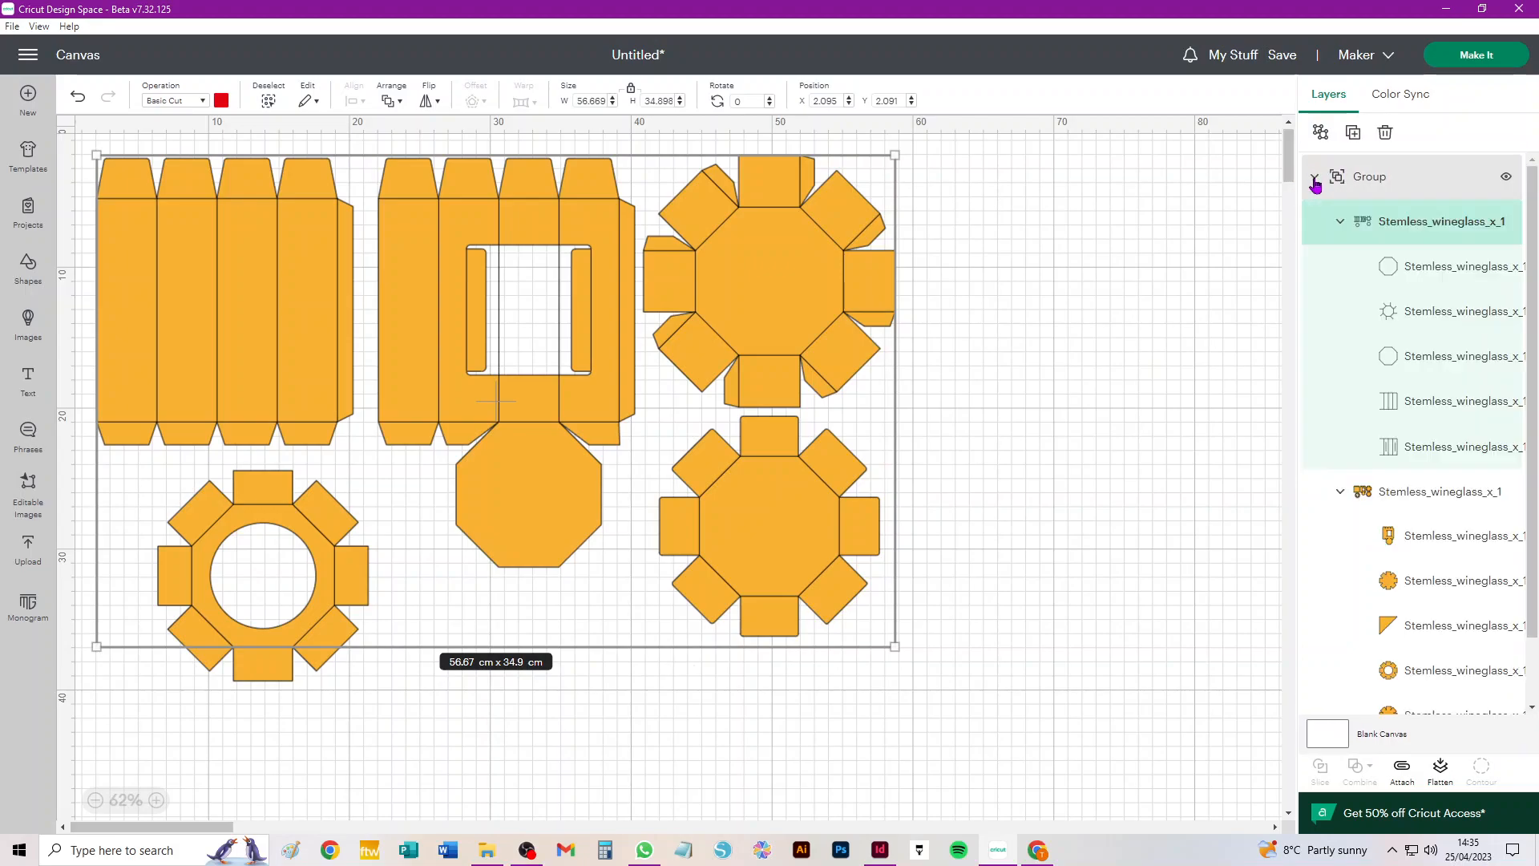
click(1313, 178)
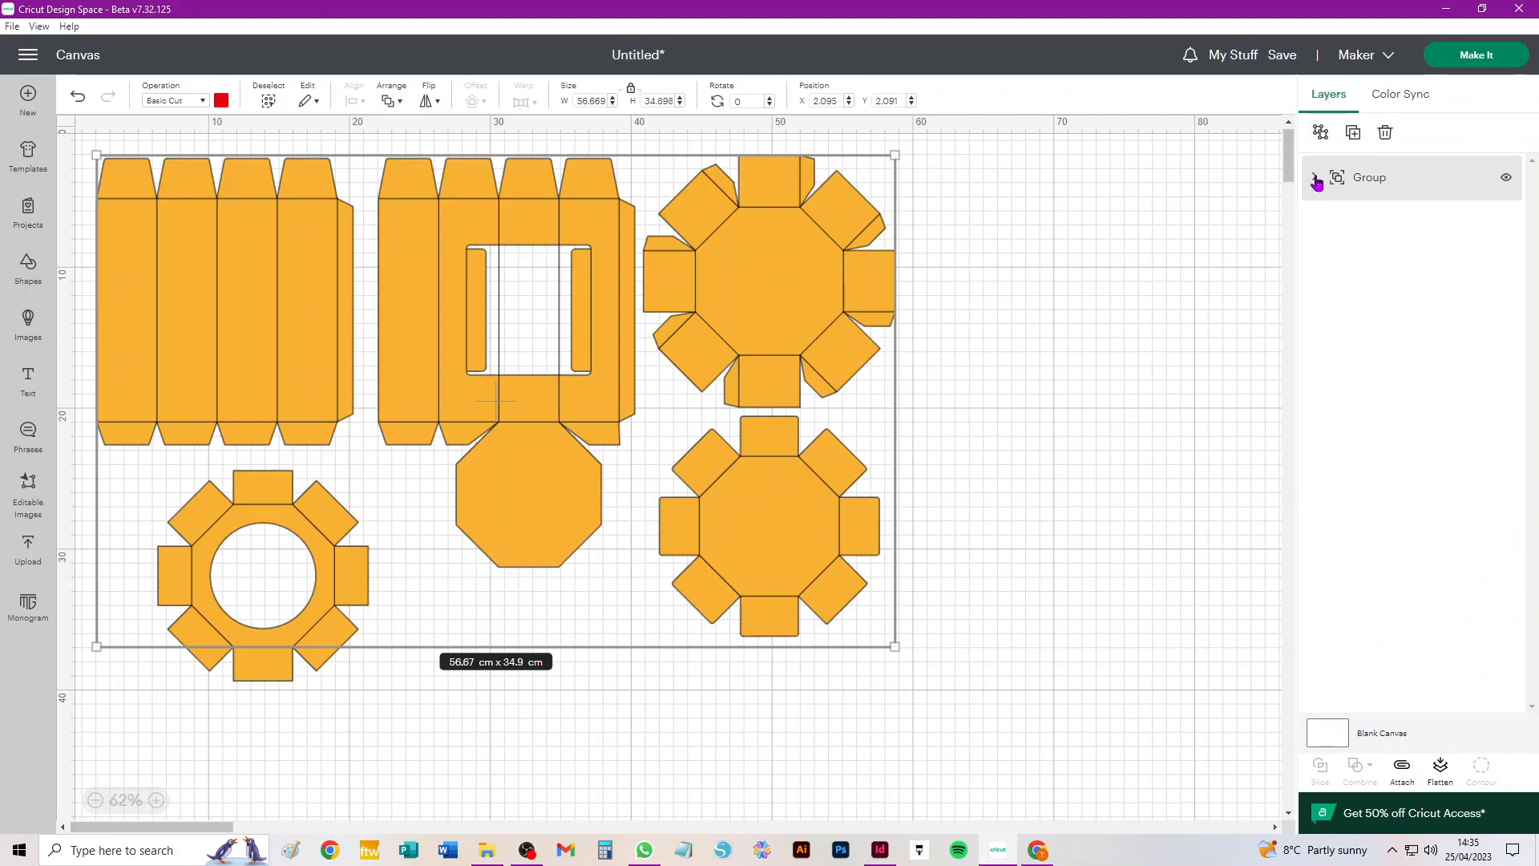
click(1314, 178)
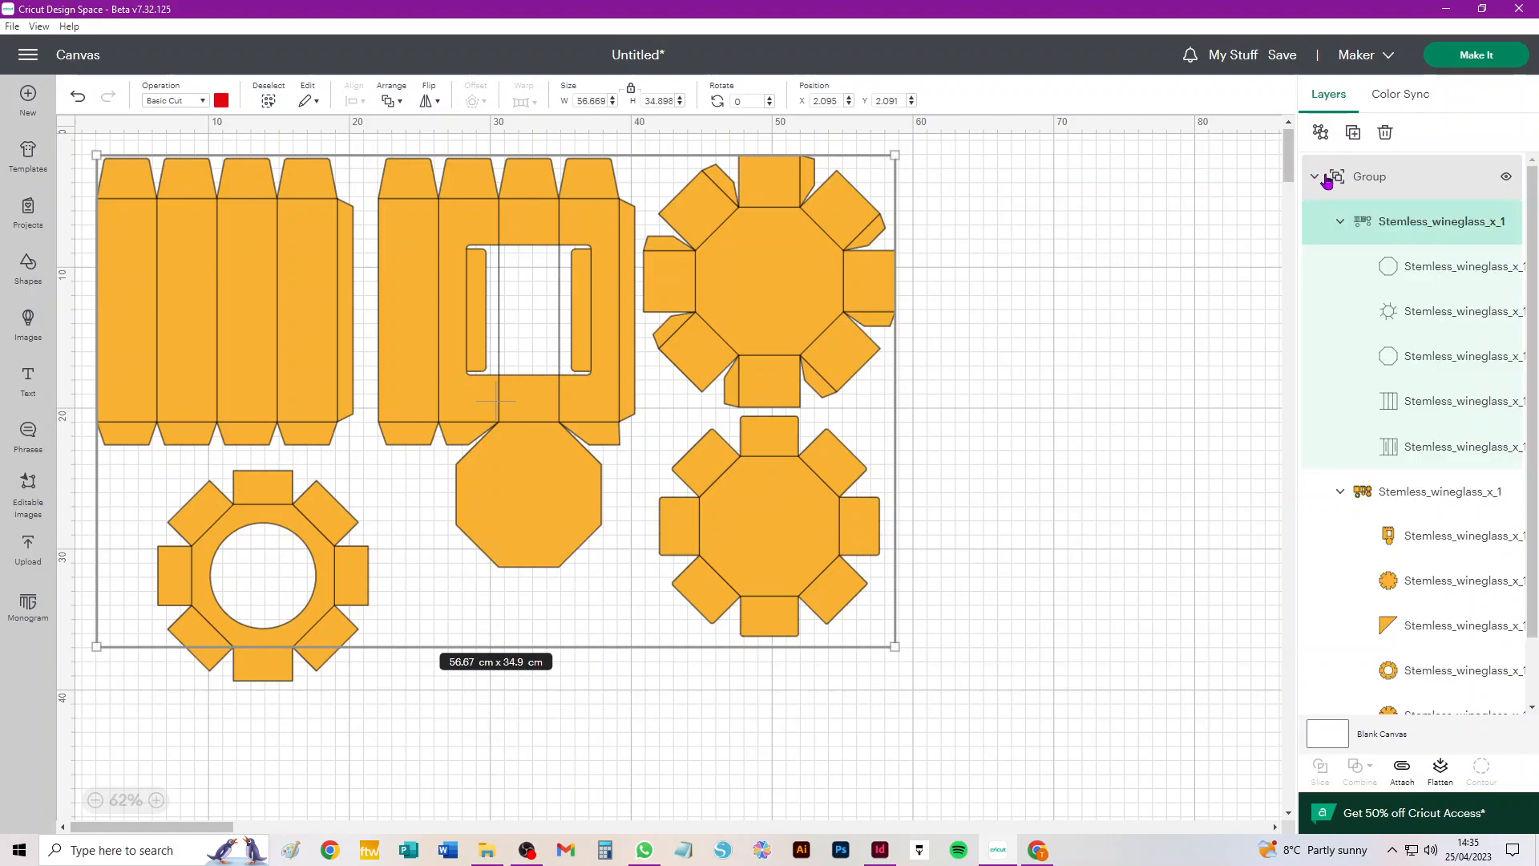
click(1340, 224)
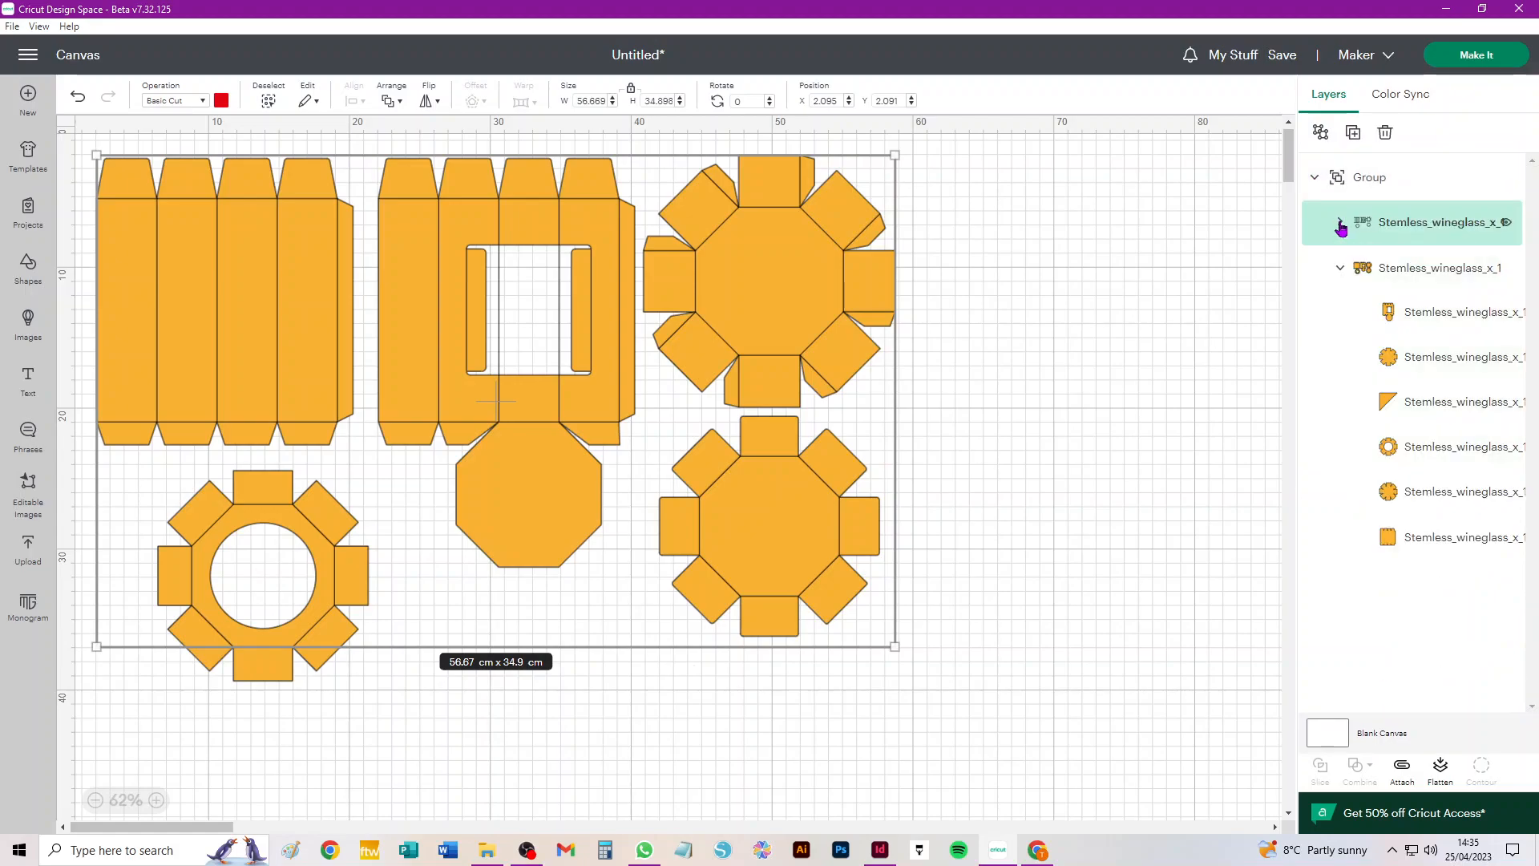
click(1340, 269)
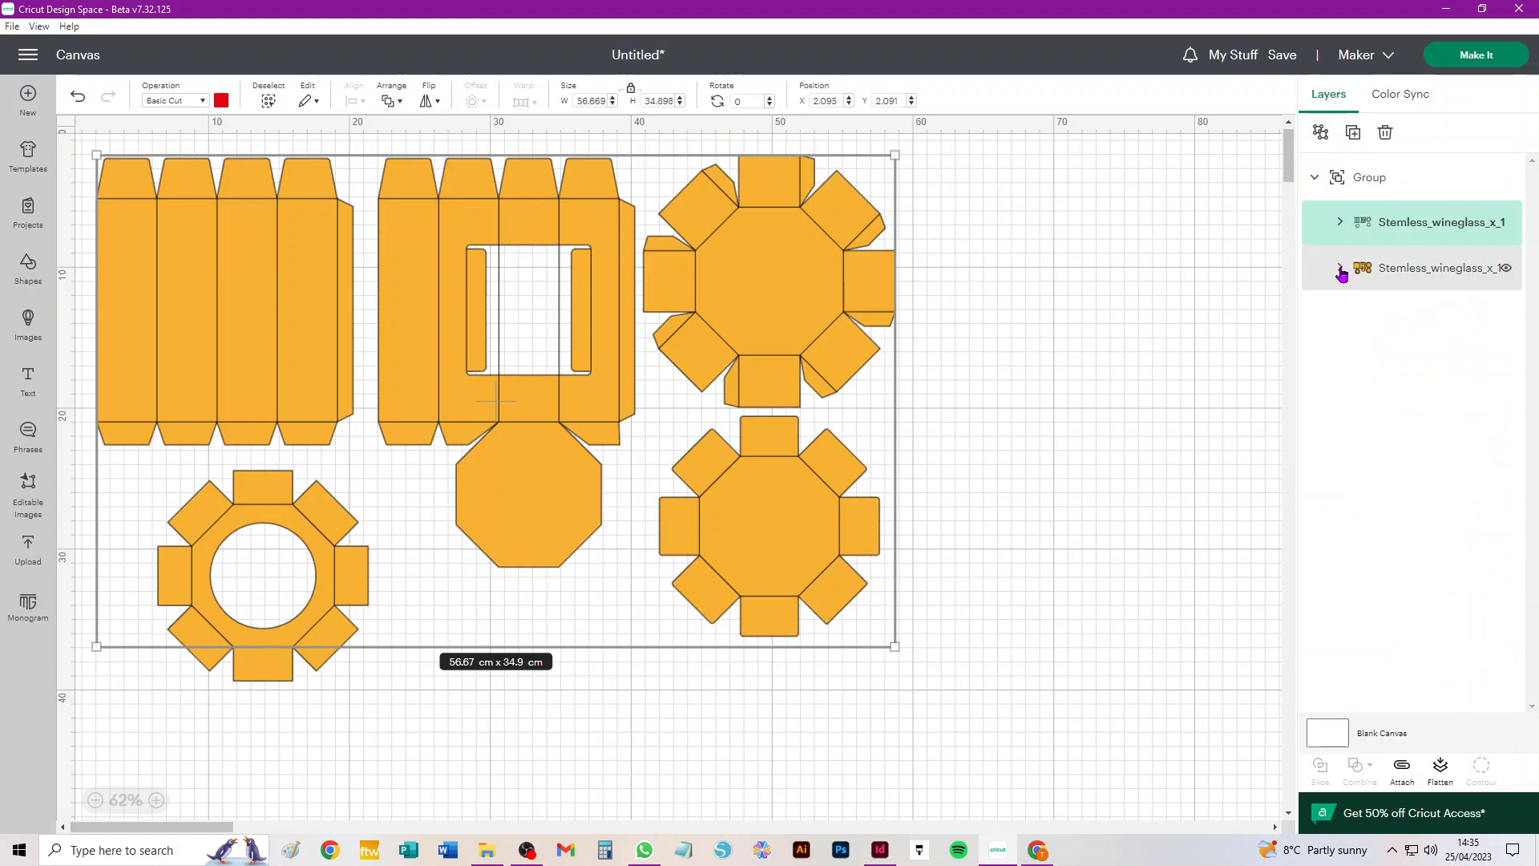
click(1341, 224)
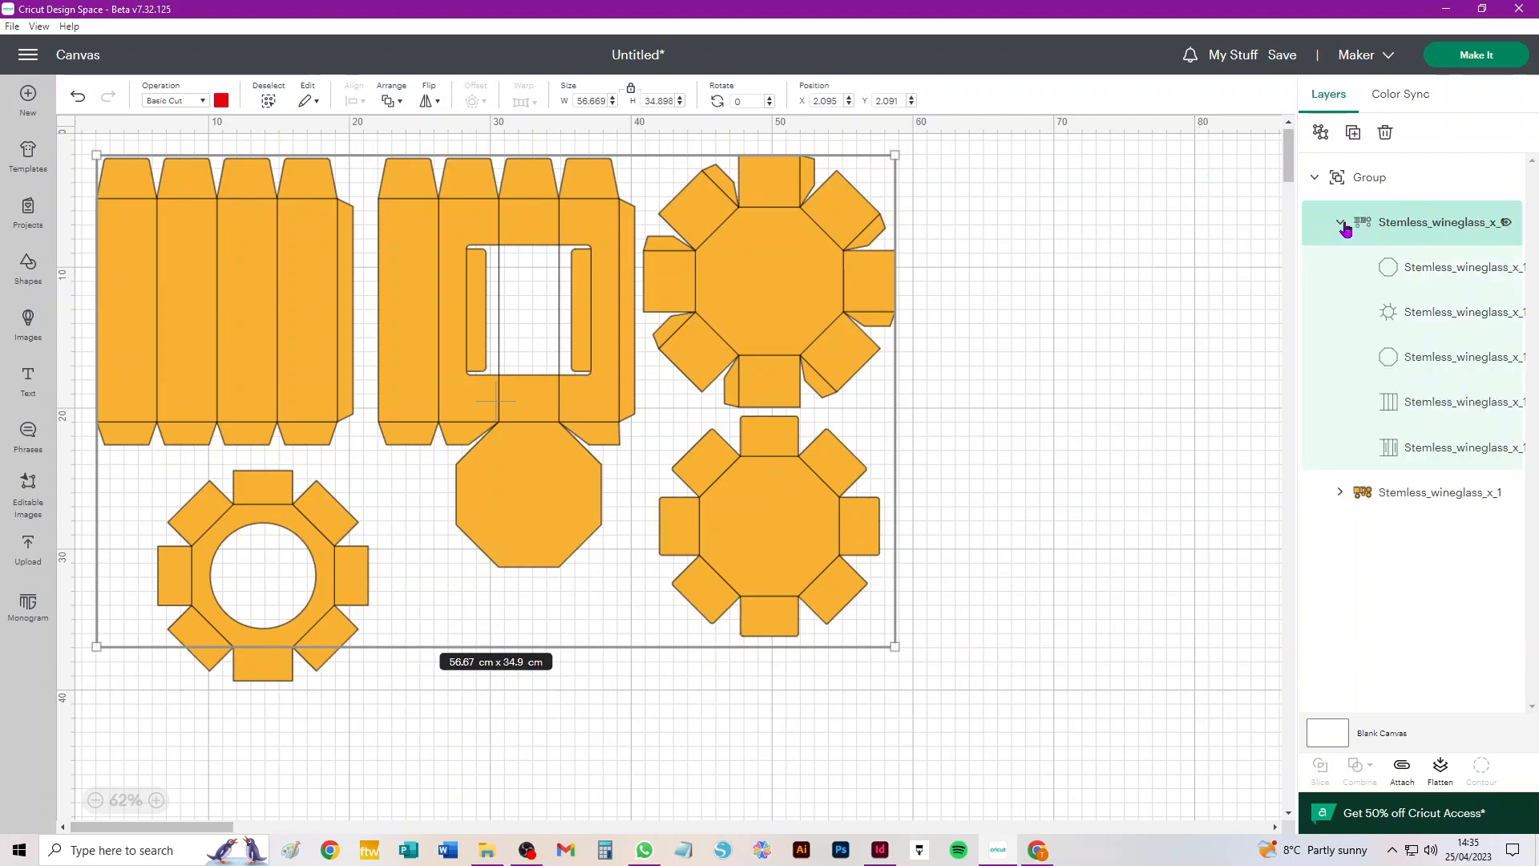
click(1339, 495)
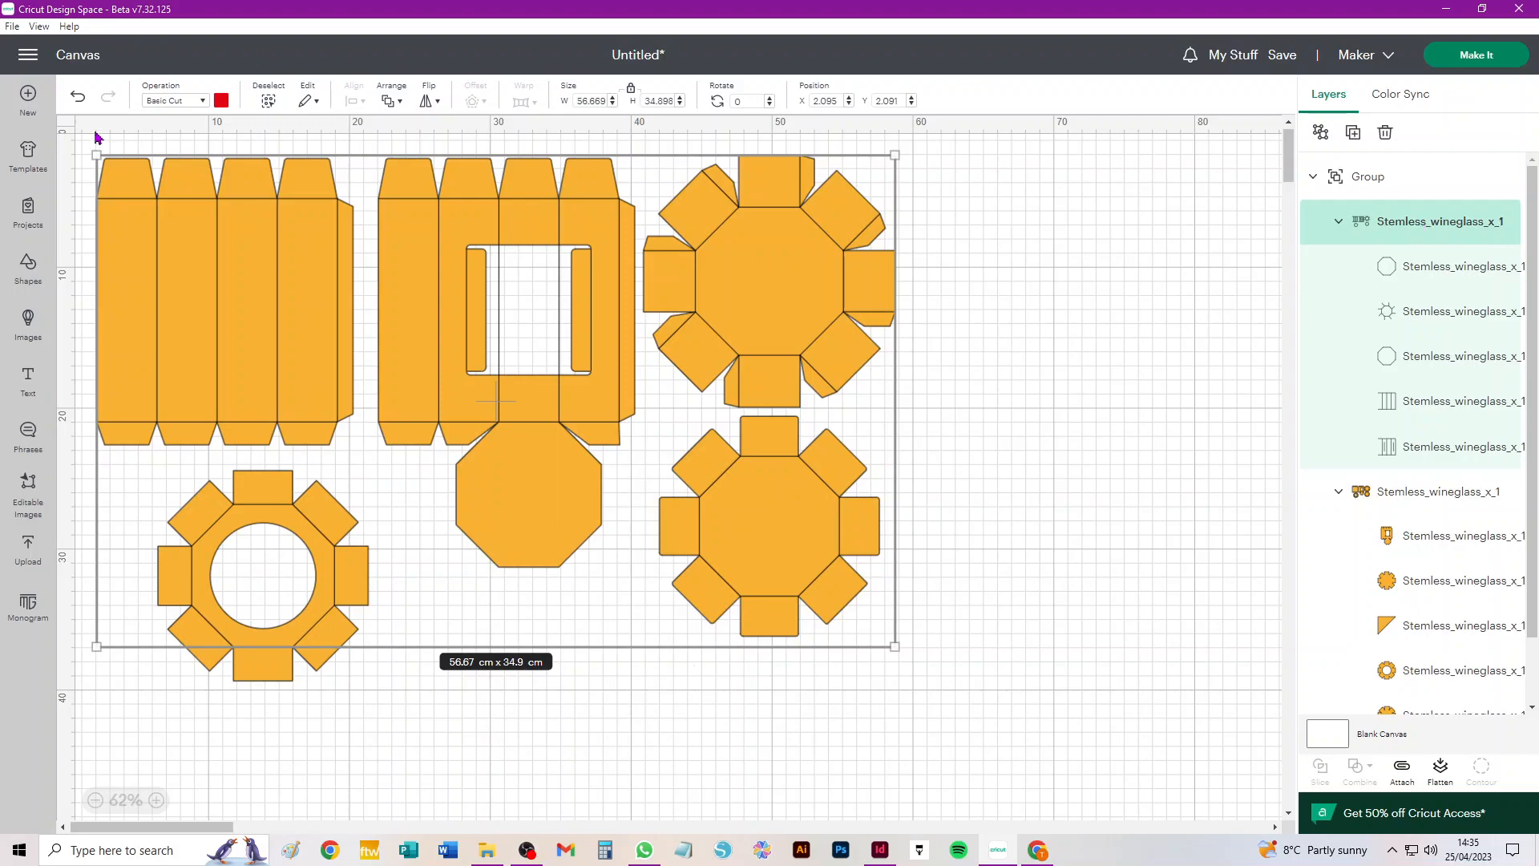
Set the fold-line group's operation to Score and ungroup it
click(172, 101)
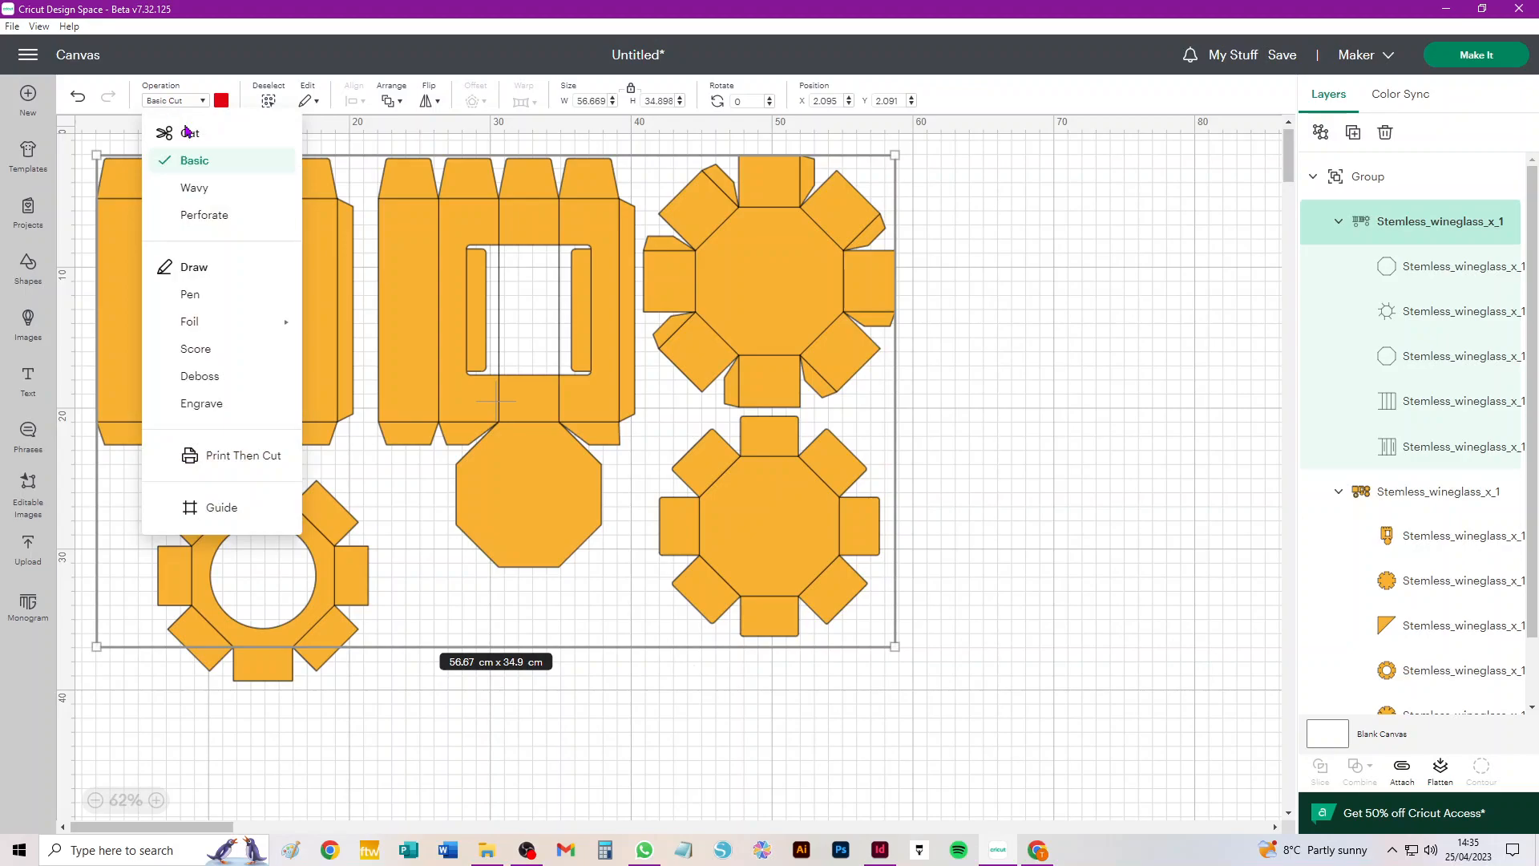
click(207, 354)
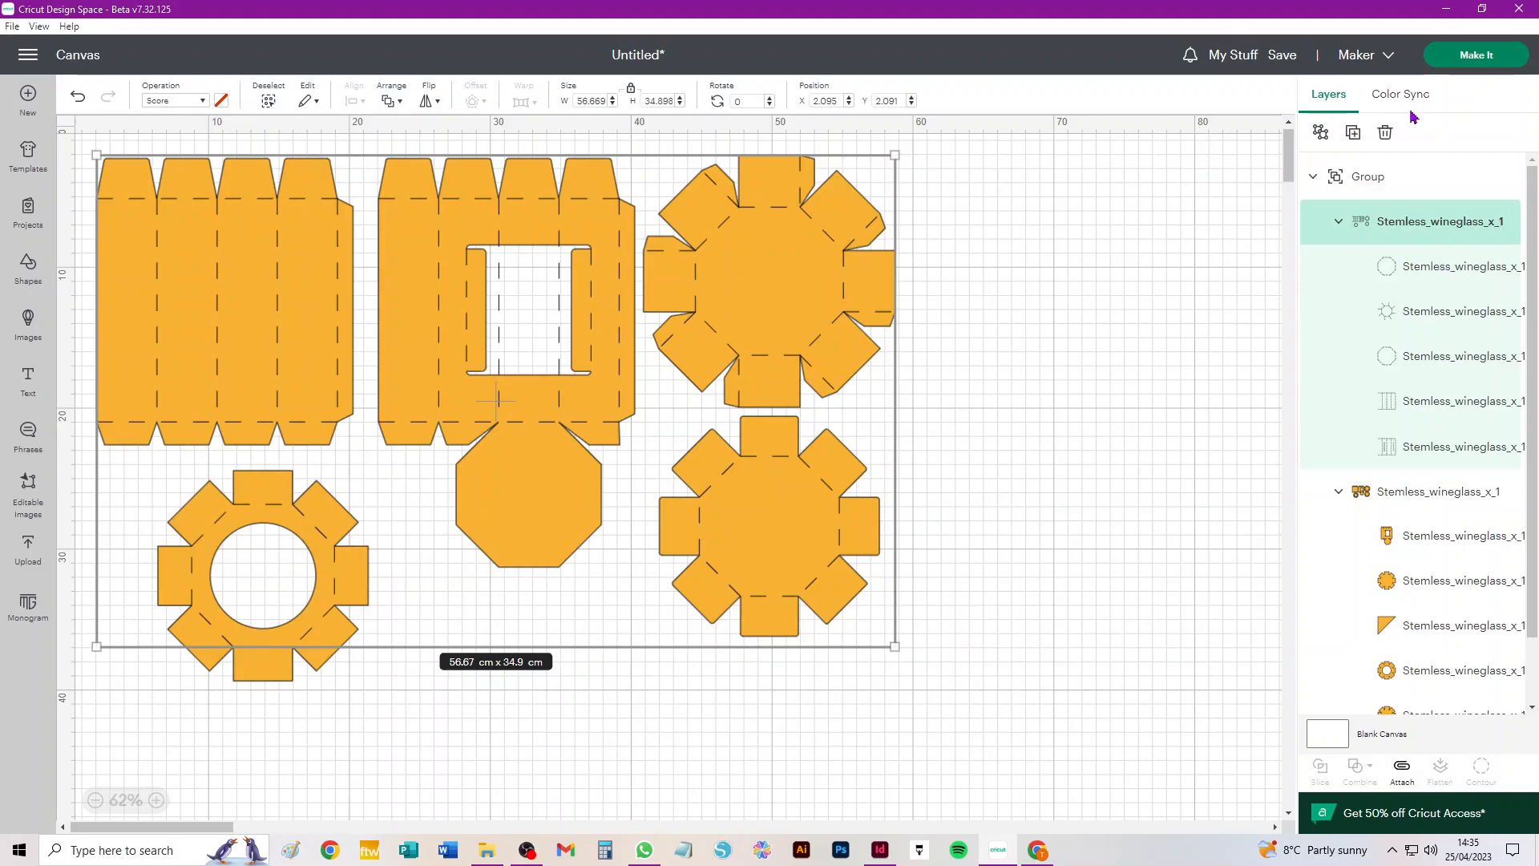
click(1321, 134)
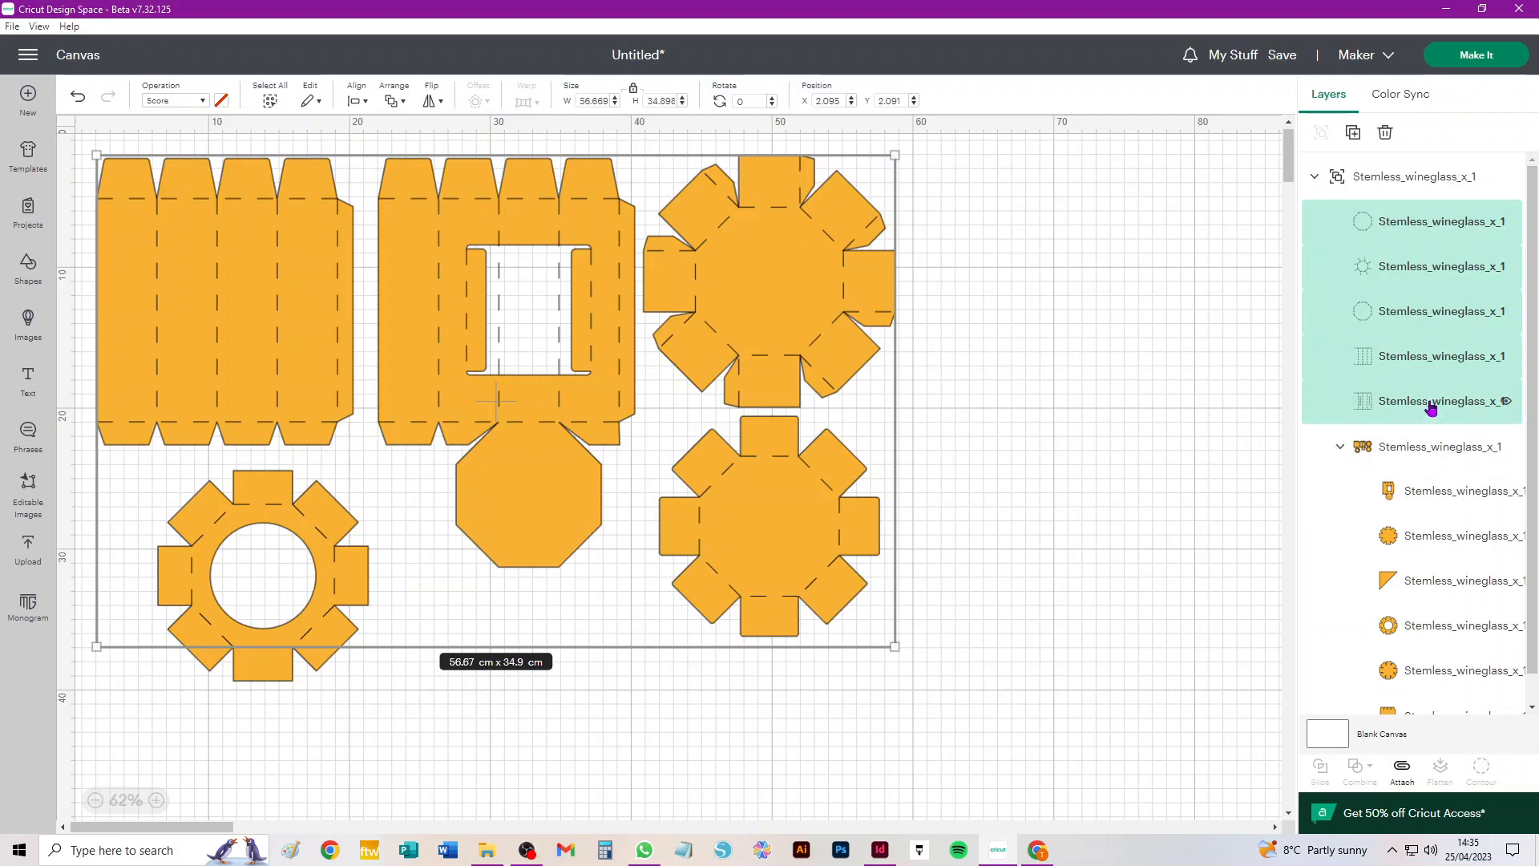
Ungroup the nested group of orange cut pieces and the remaining outer group so every layer stands separately
click(1415, 452)
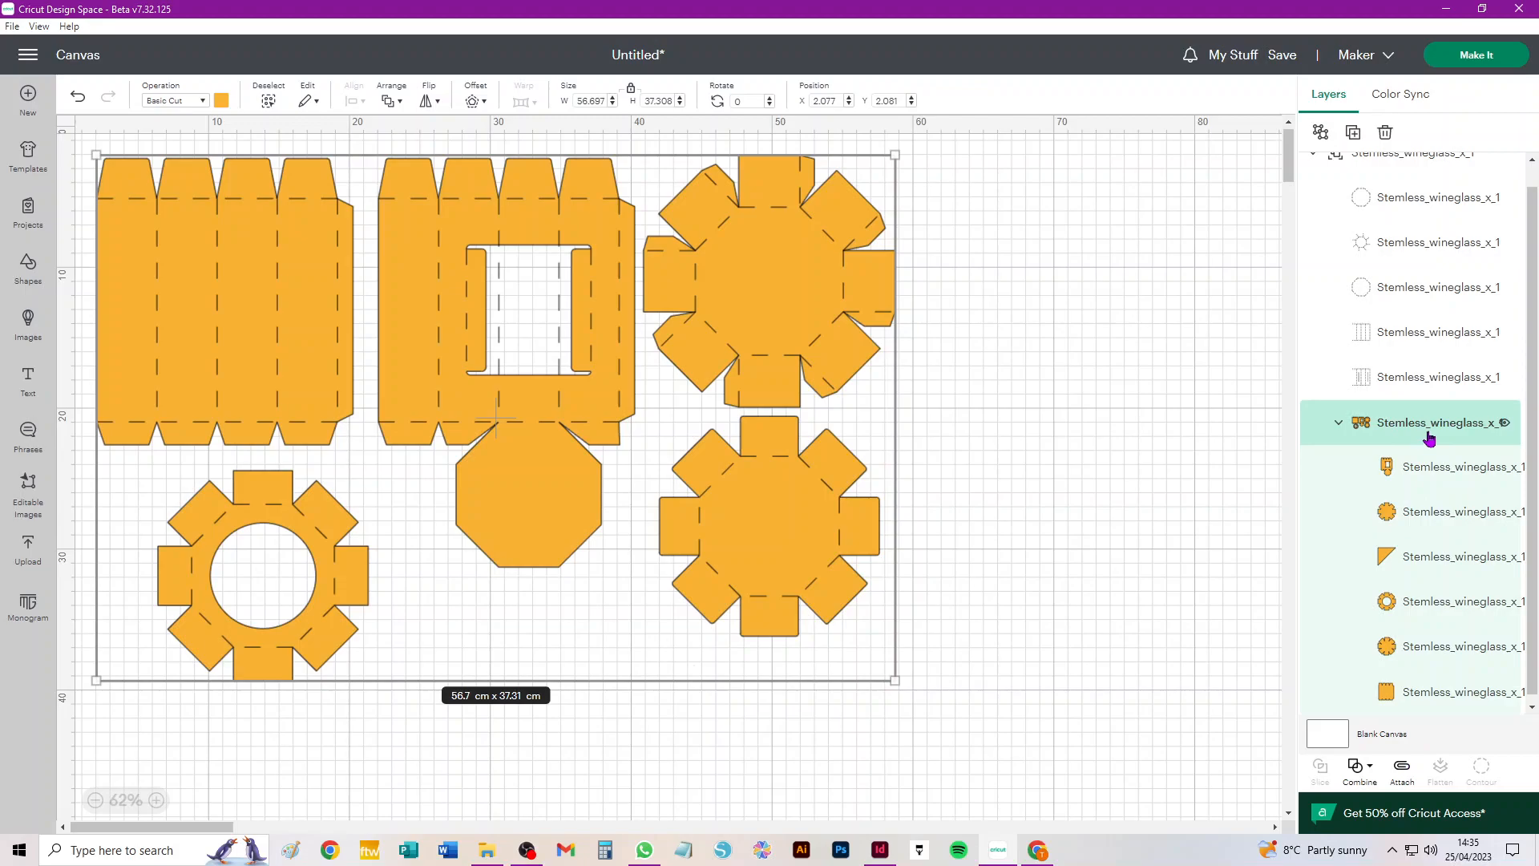
click(1320, 134)
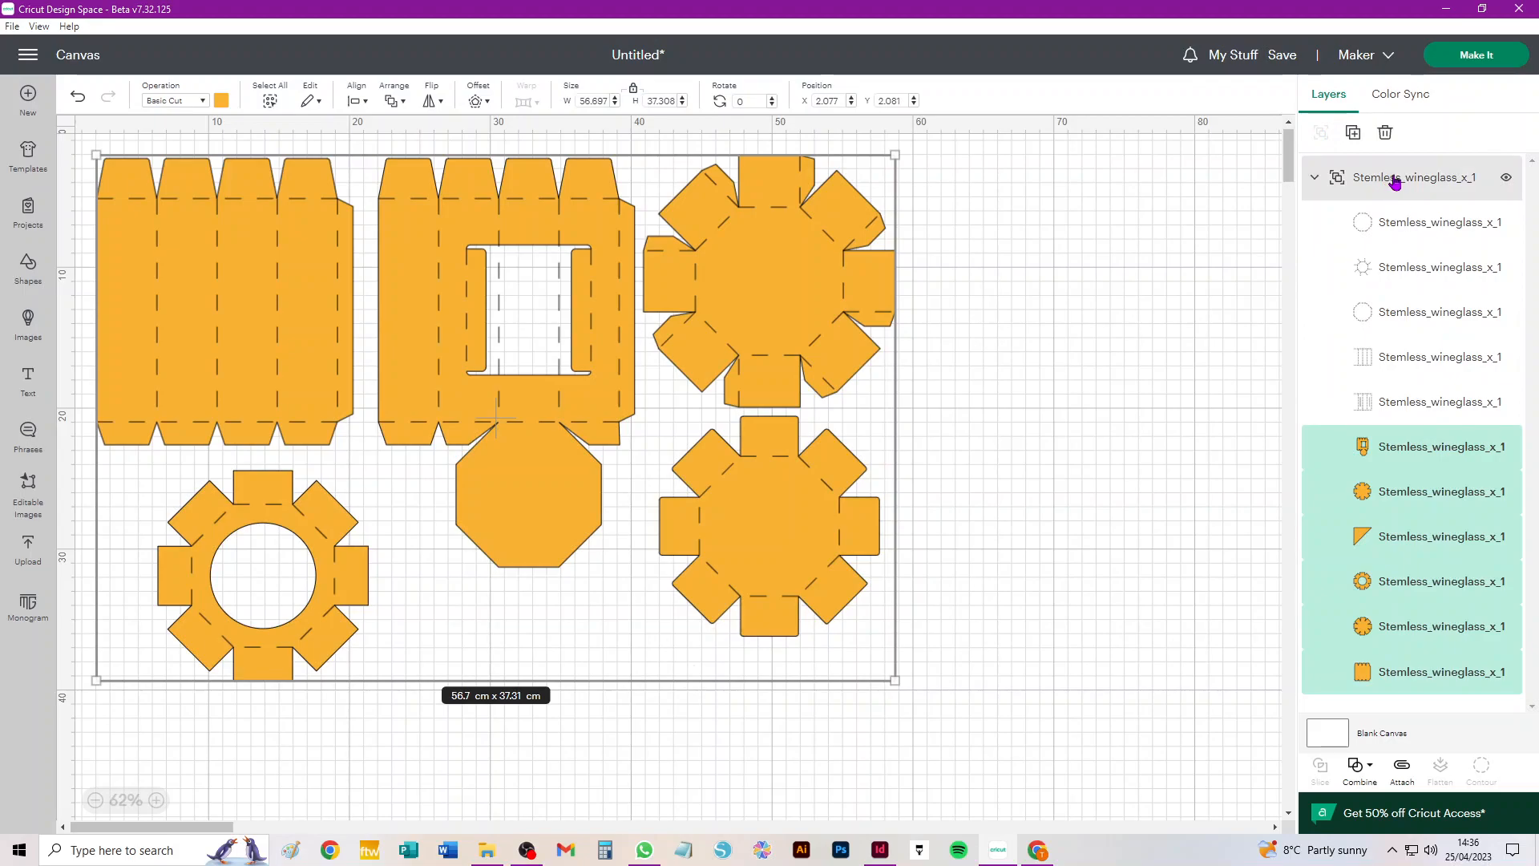
click(1395, 183)
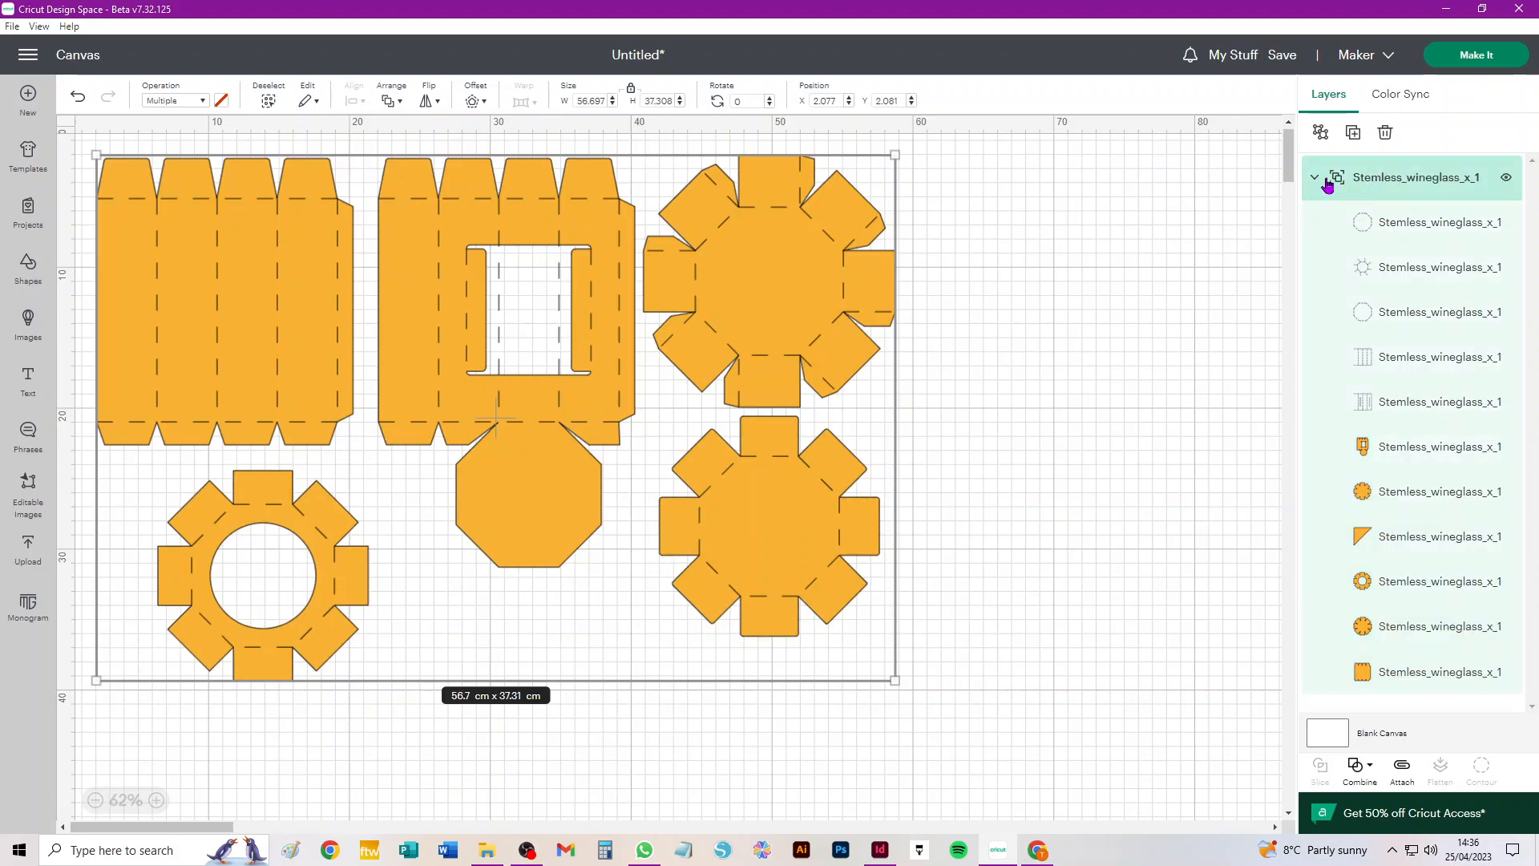
click(1147, 225)
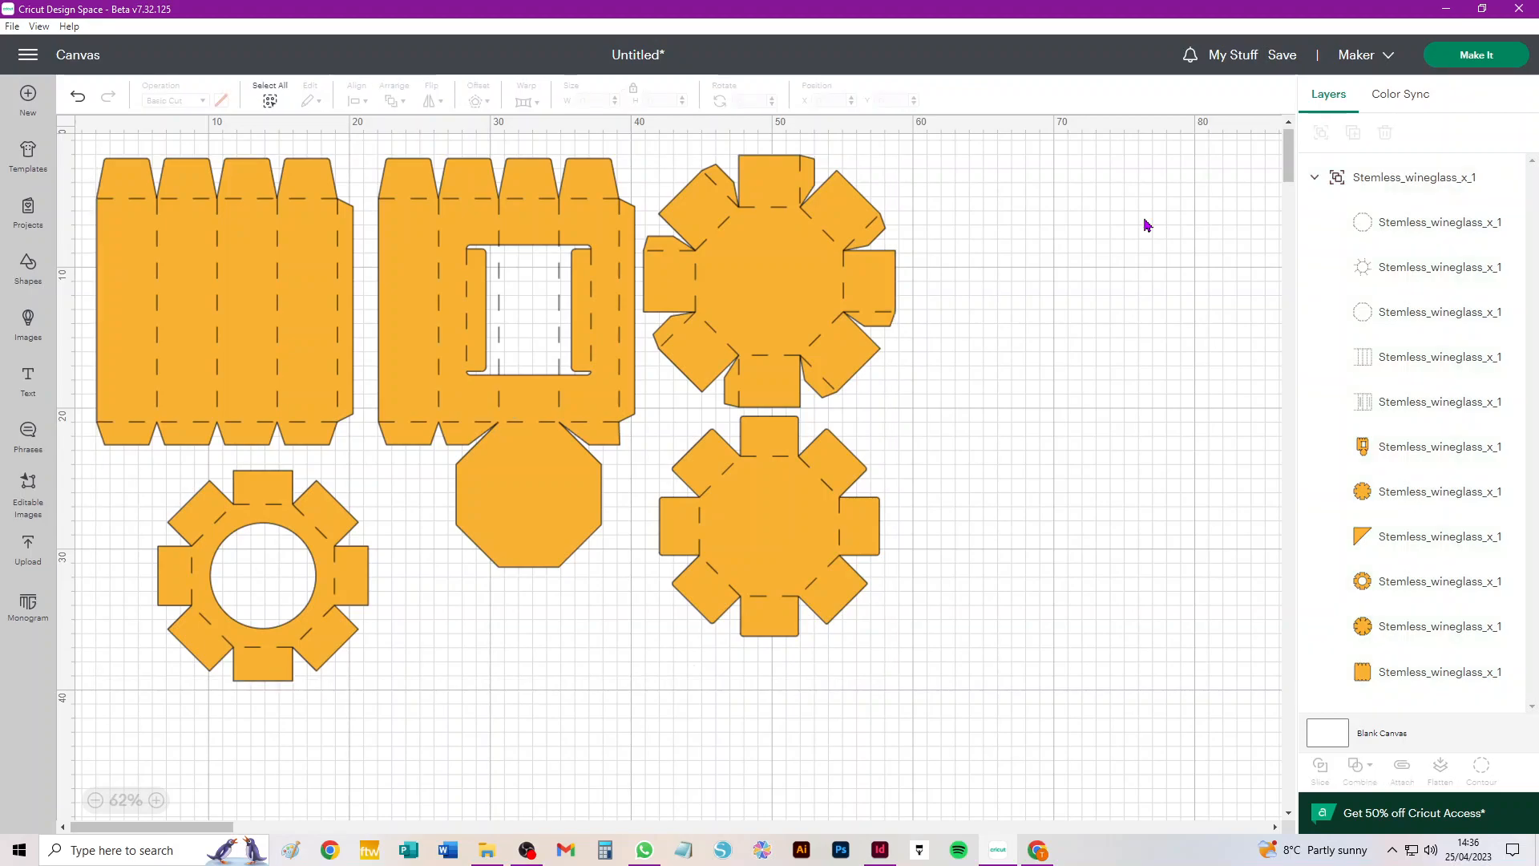
key(ctrl+a)
click(1112, 223)
click(270, 100)
click(1134, 341)
drag(1005, 719, 4, 132)
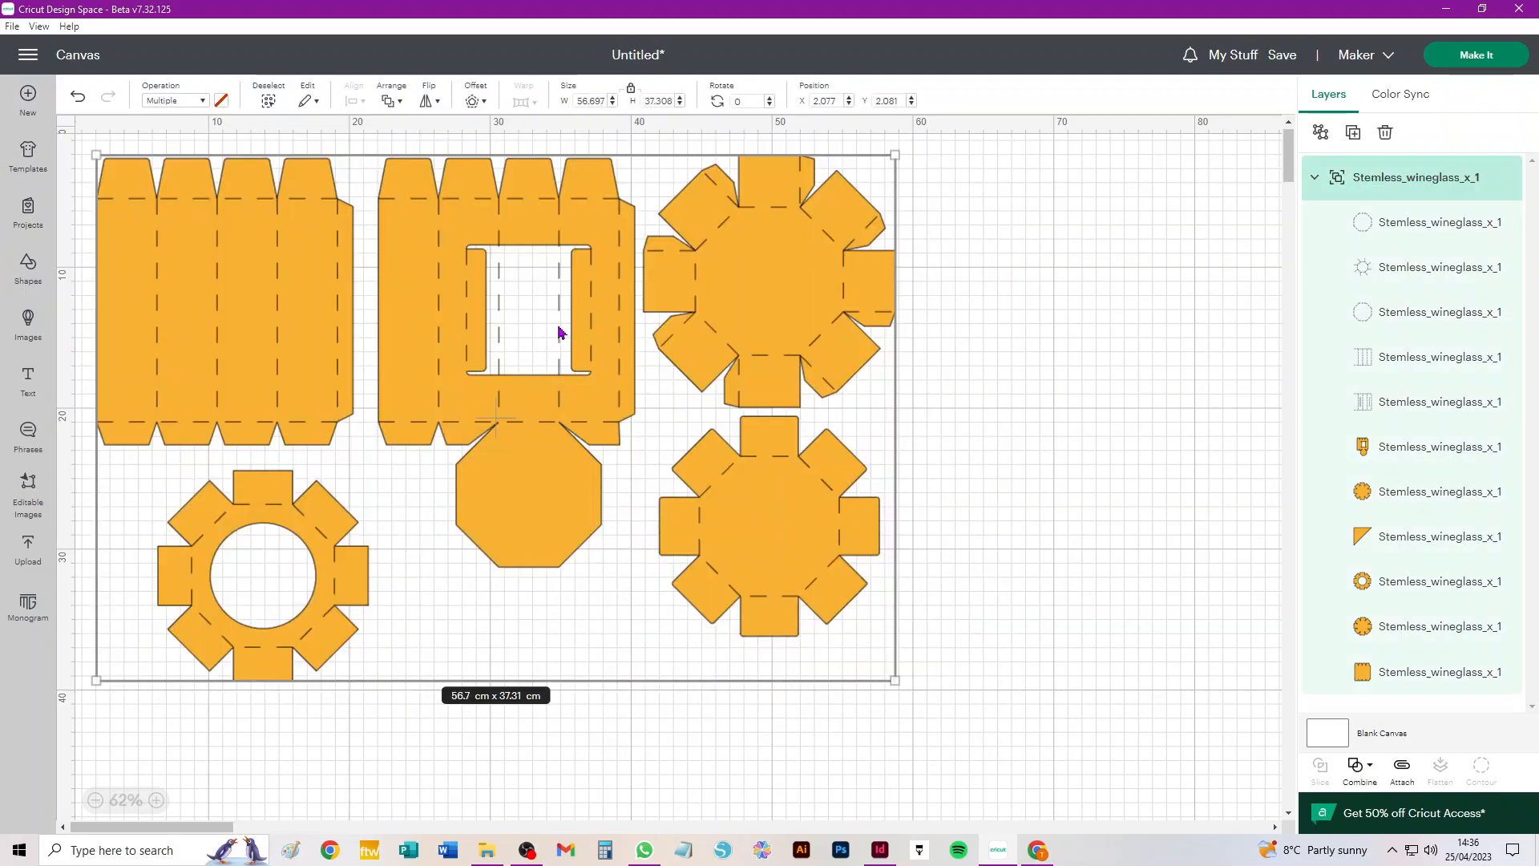
click(1321, 134)
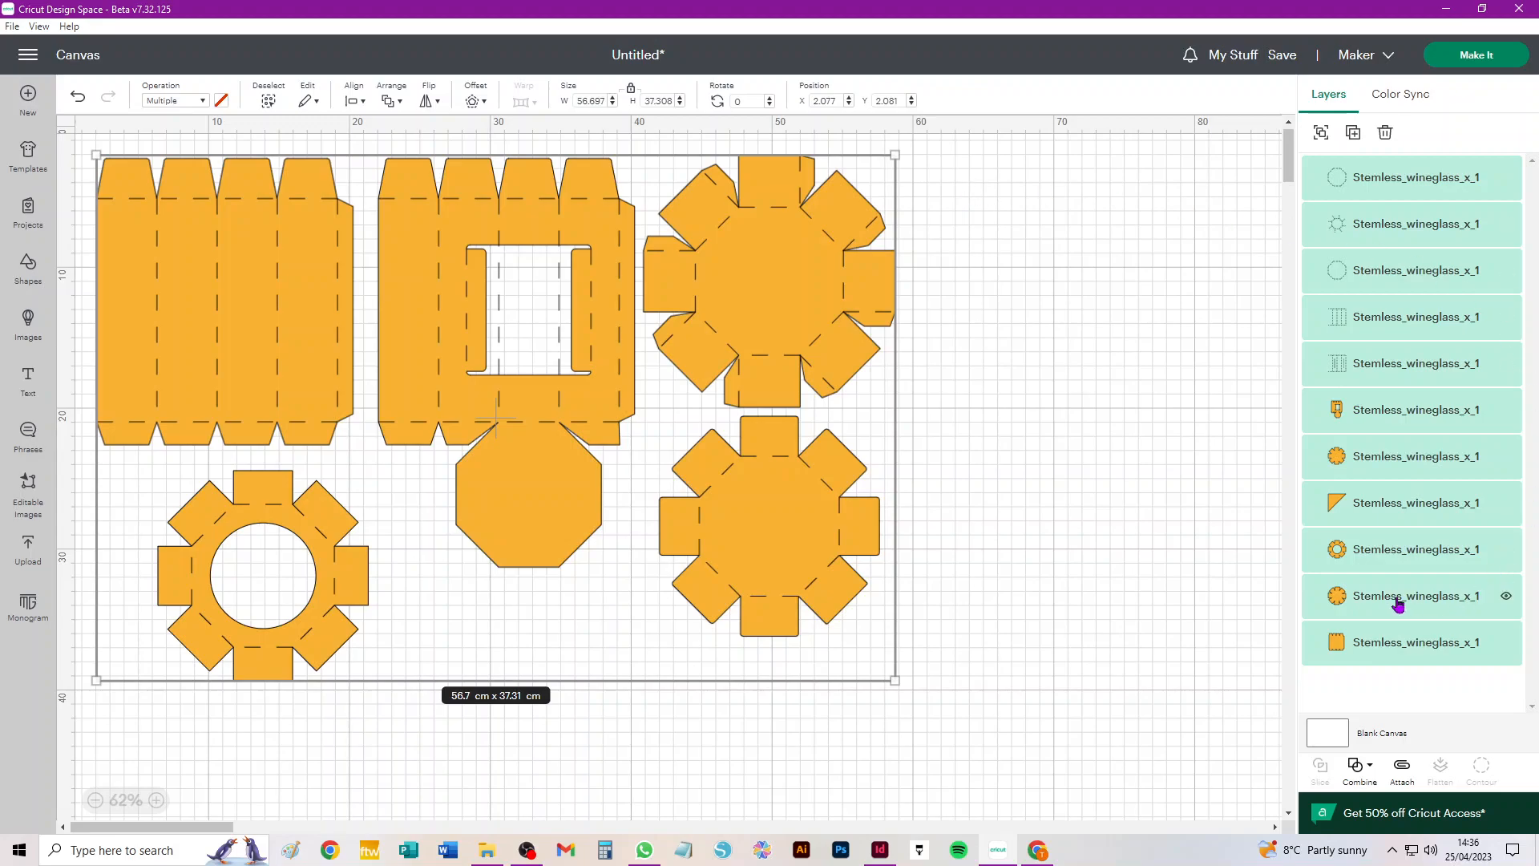
Try to attach all cut pieces and score lines together as a single object
click(1402, 766)
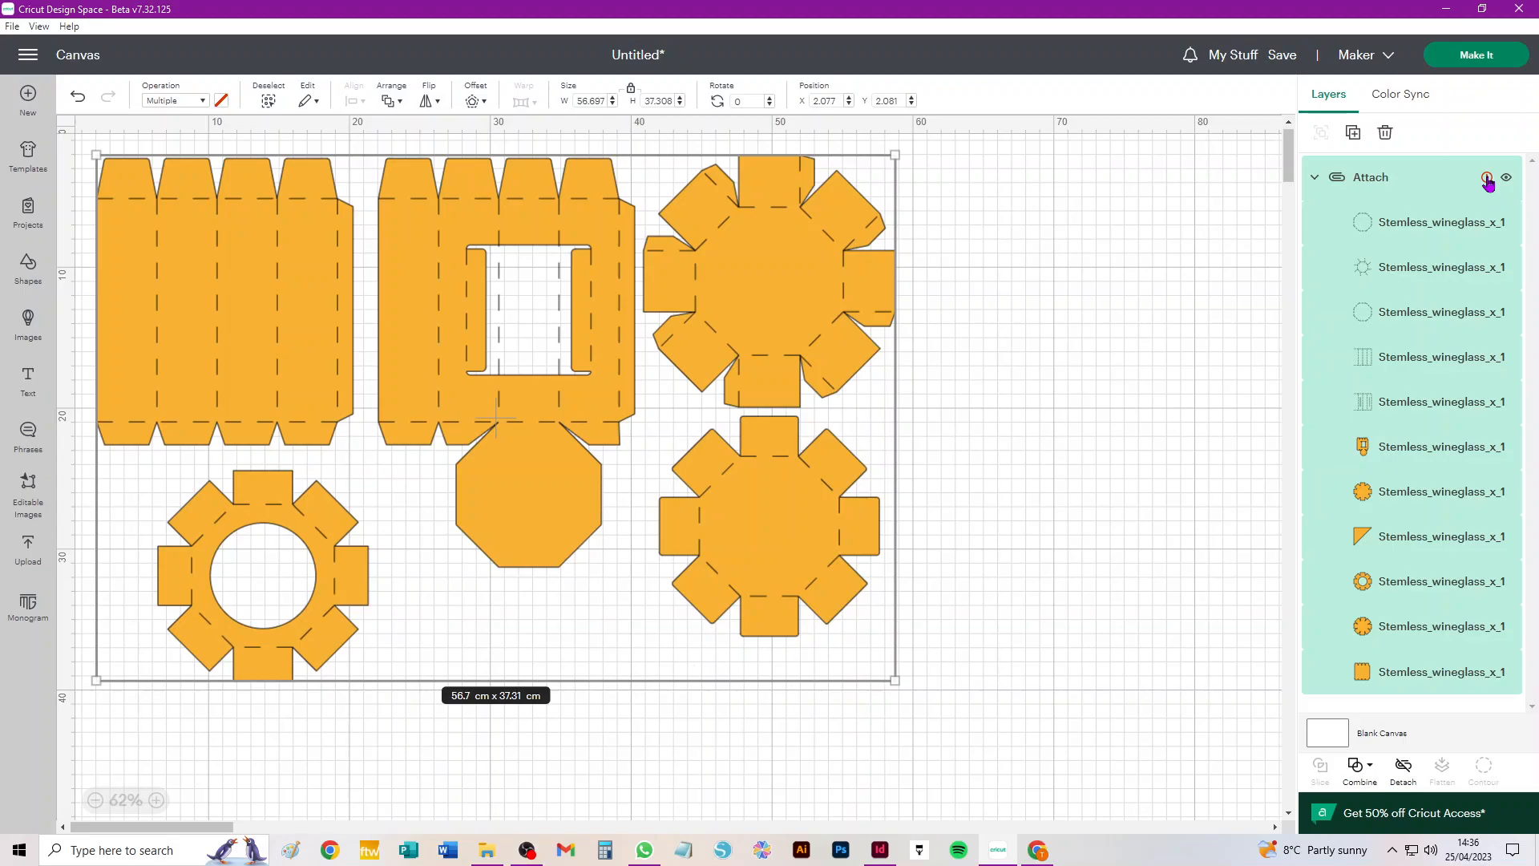
click(1487, 180)
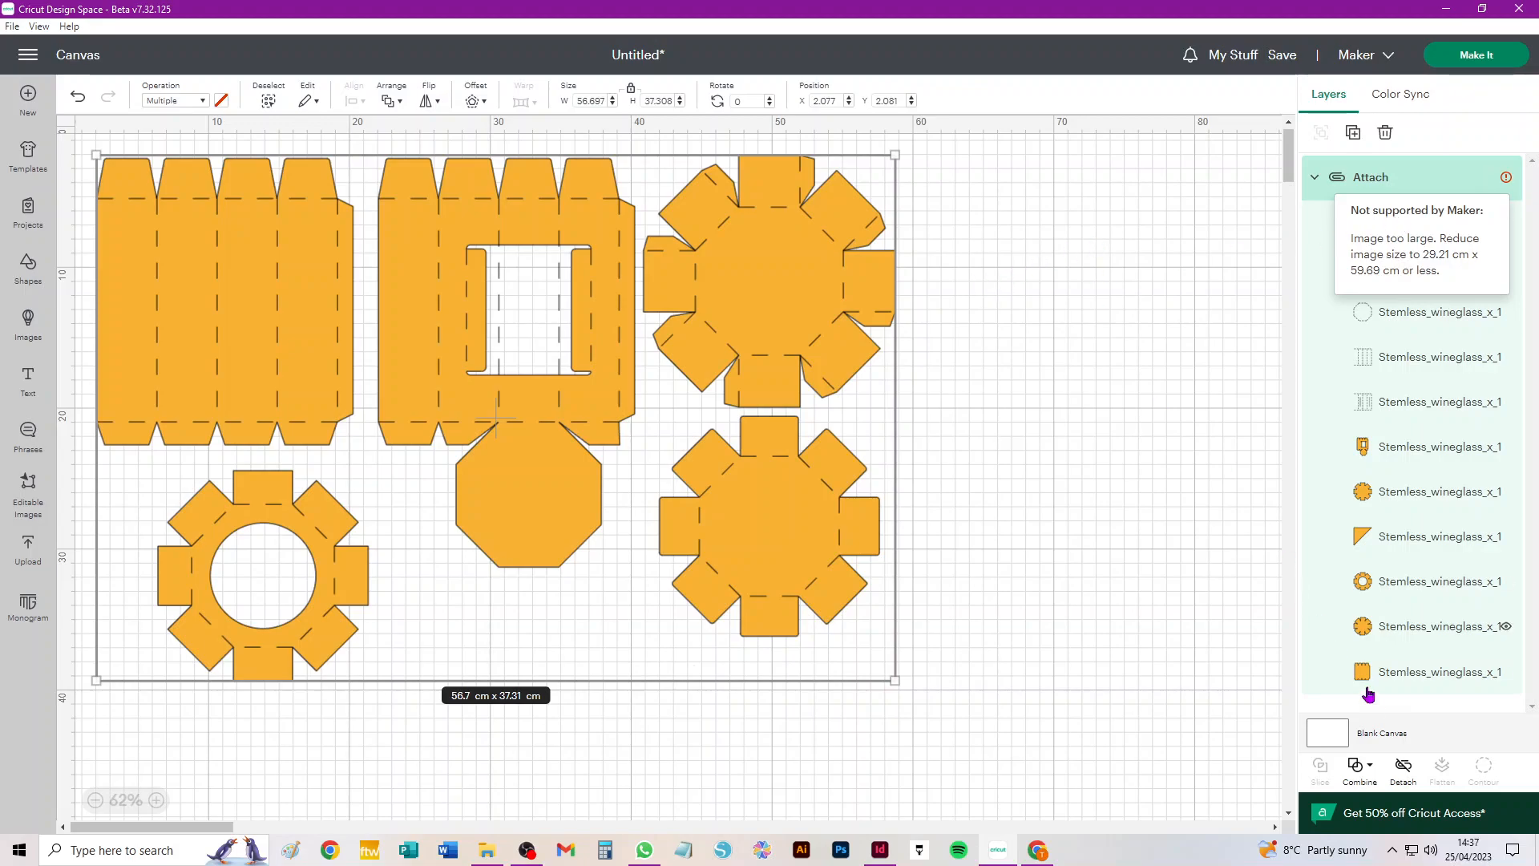
click(1401, 767)
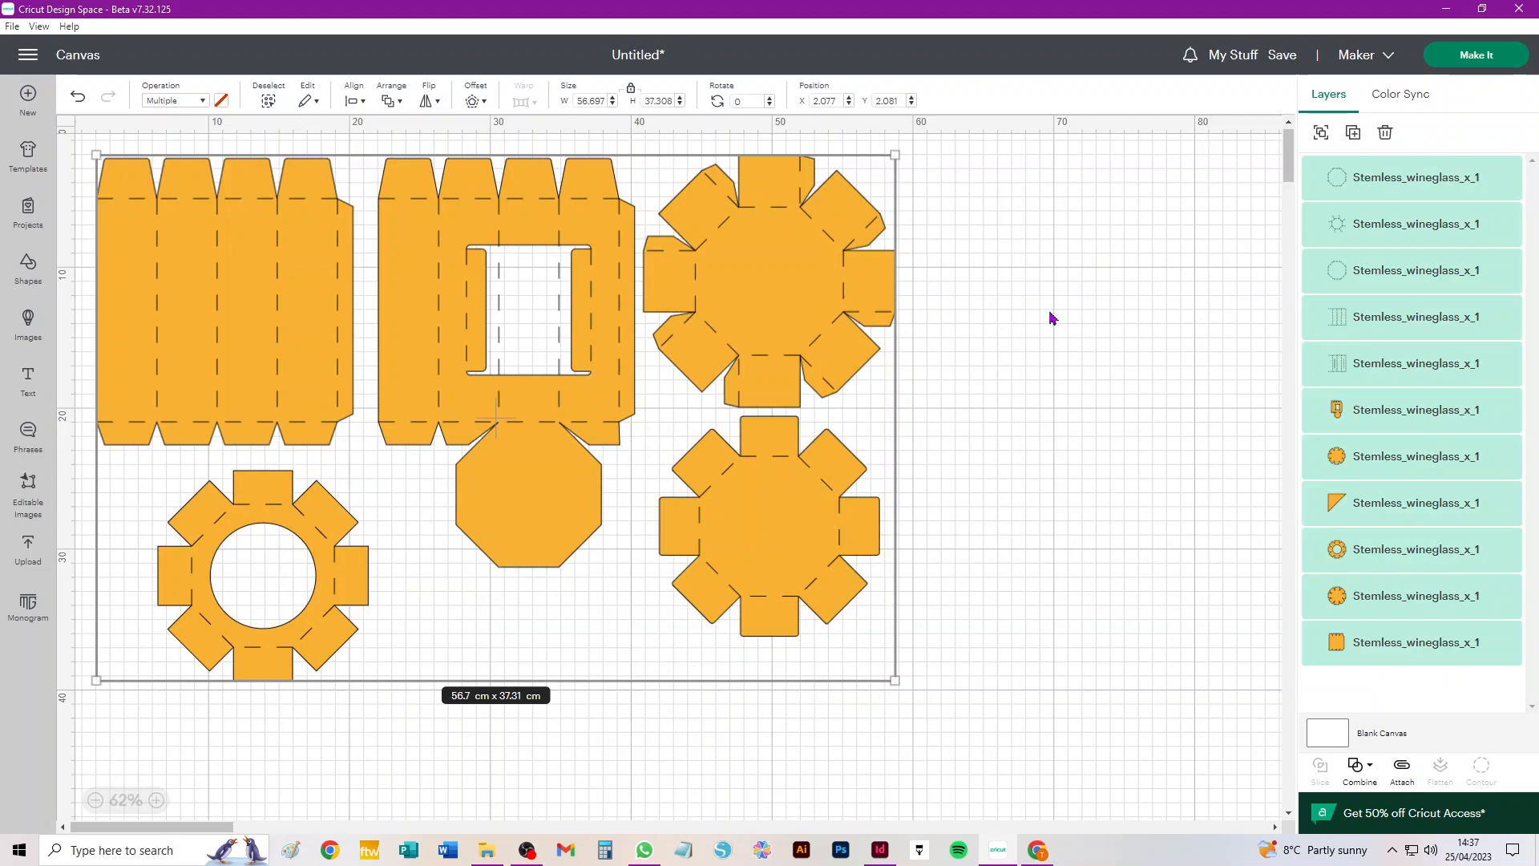
Attach the score lines to each of the two solid octagonal tabbed pieces and move both to the empty area beside the template
click(961, 198)
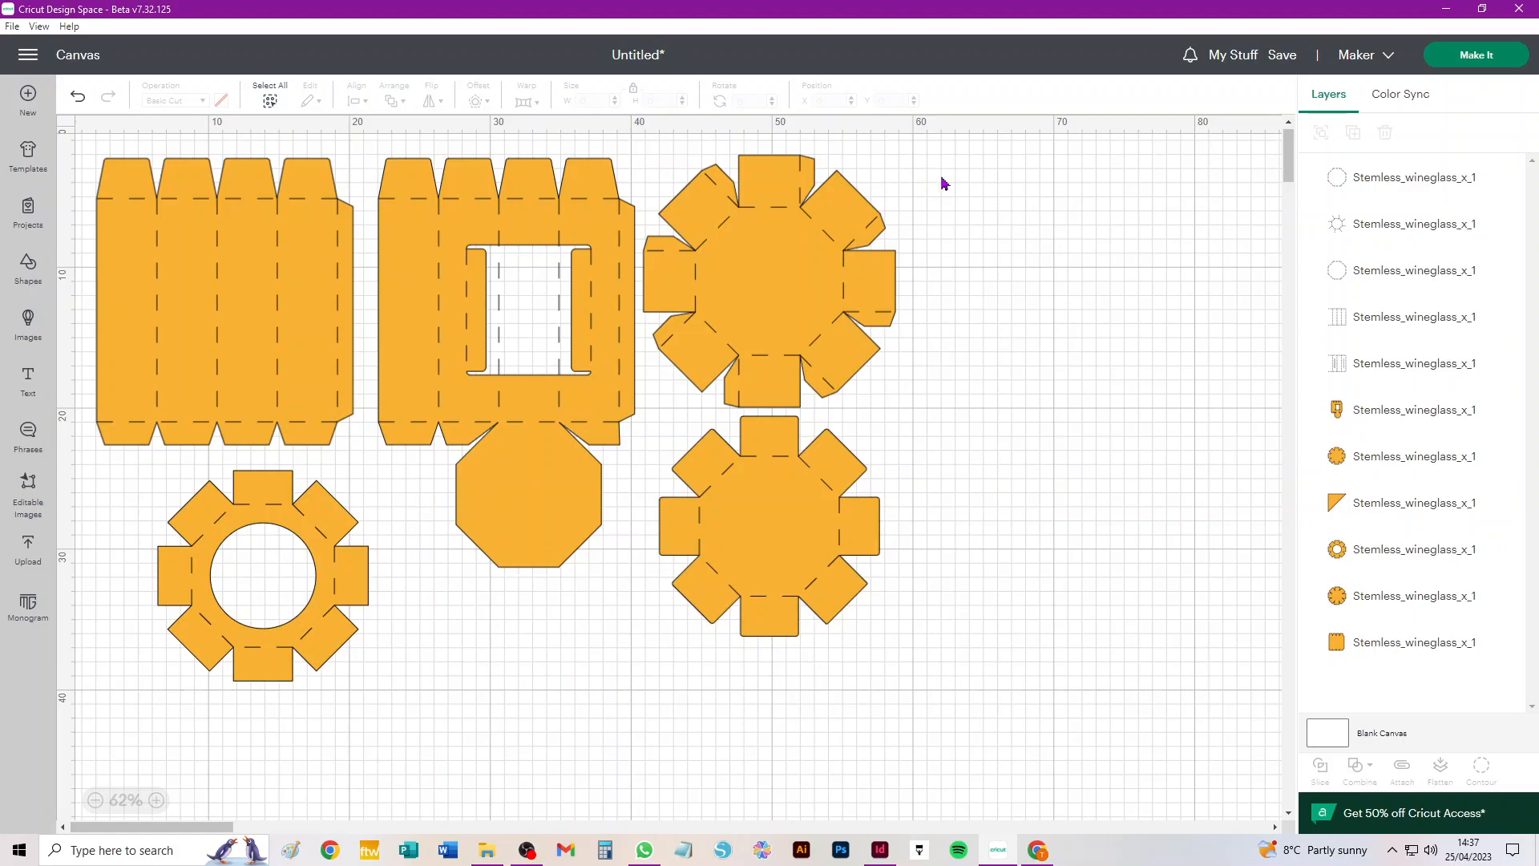
drag(928, 159, 704, 325)
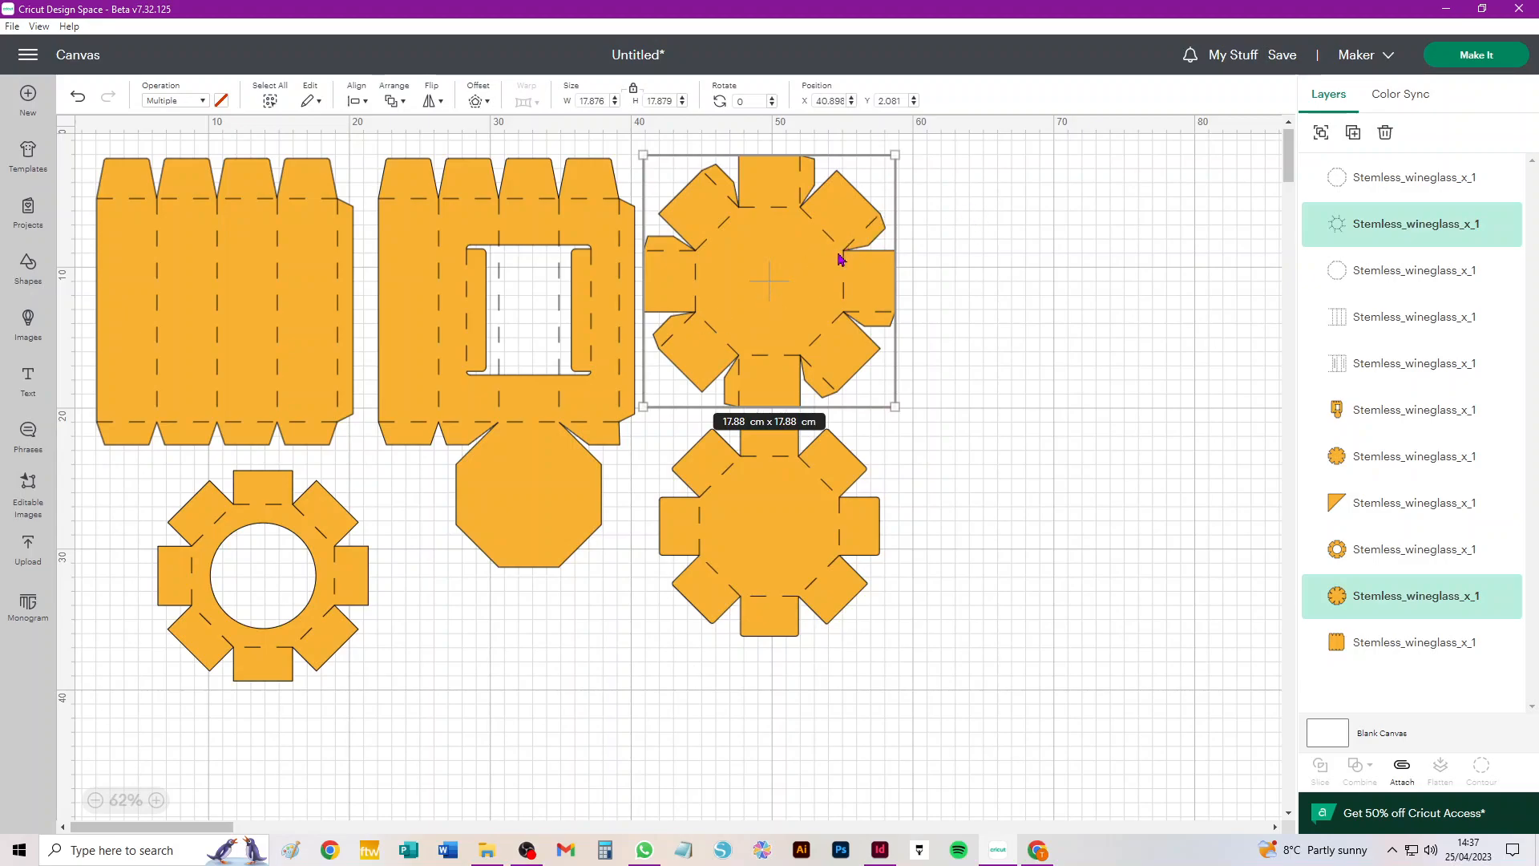
click(1403, 768)
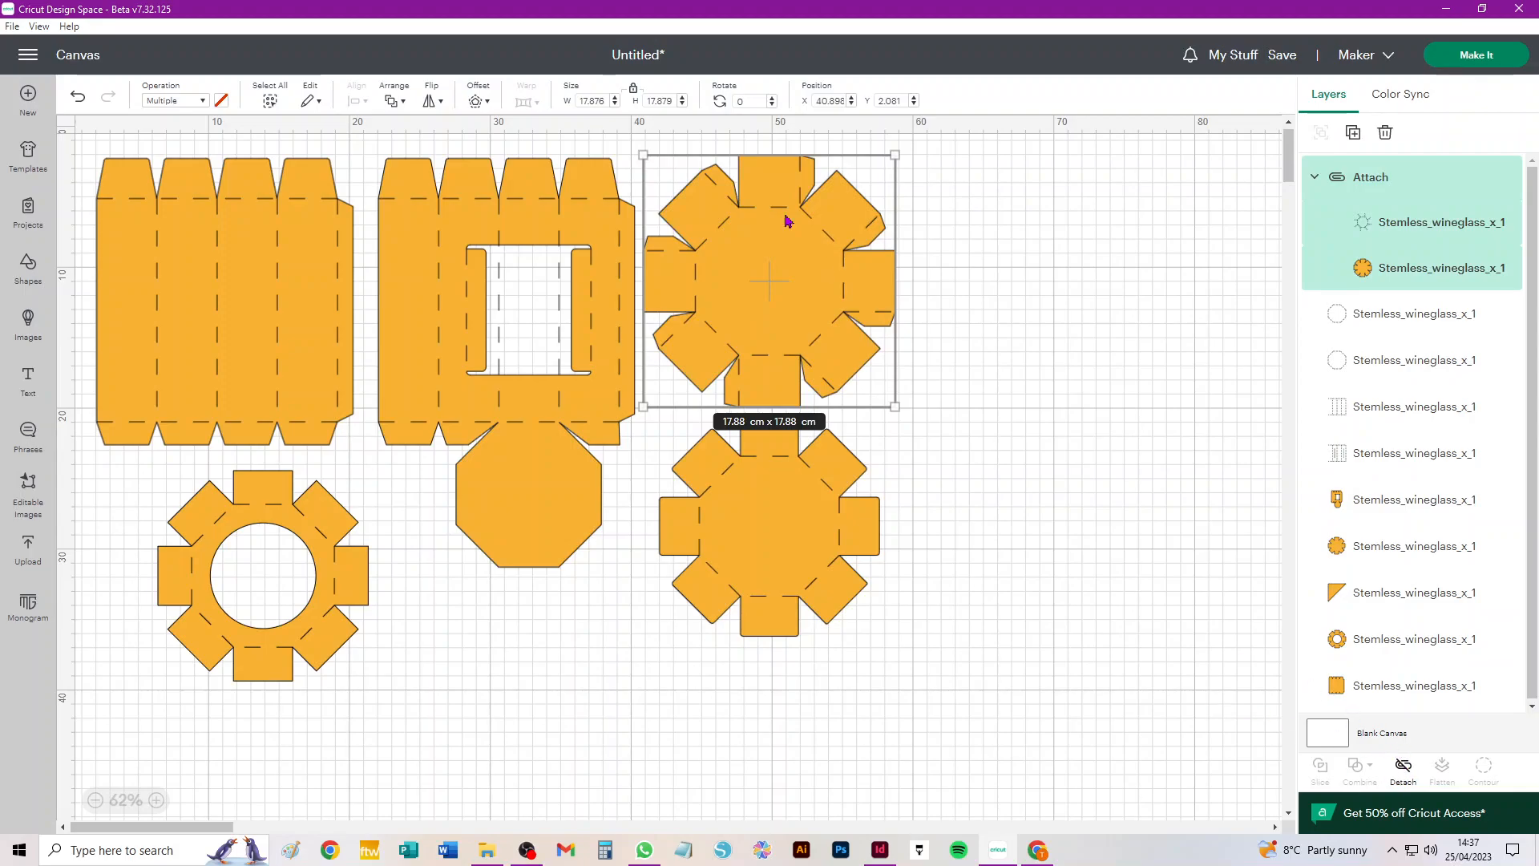
drag(767, 298, 1072, 278)
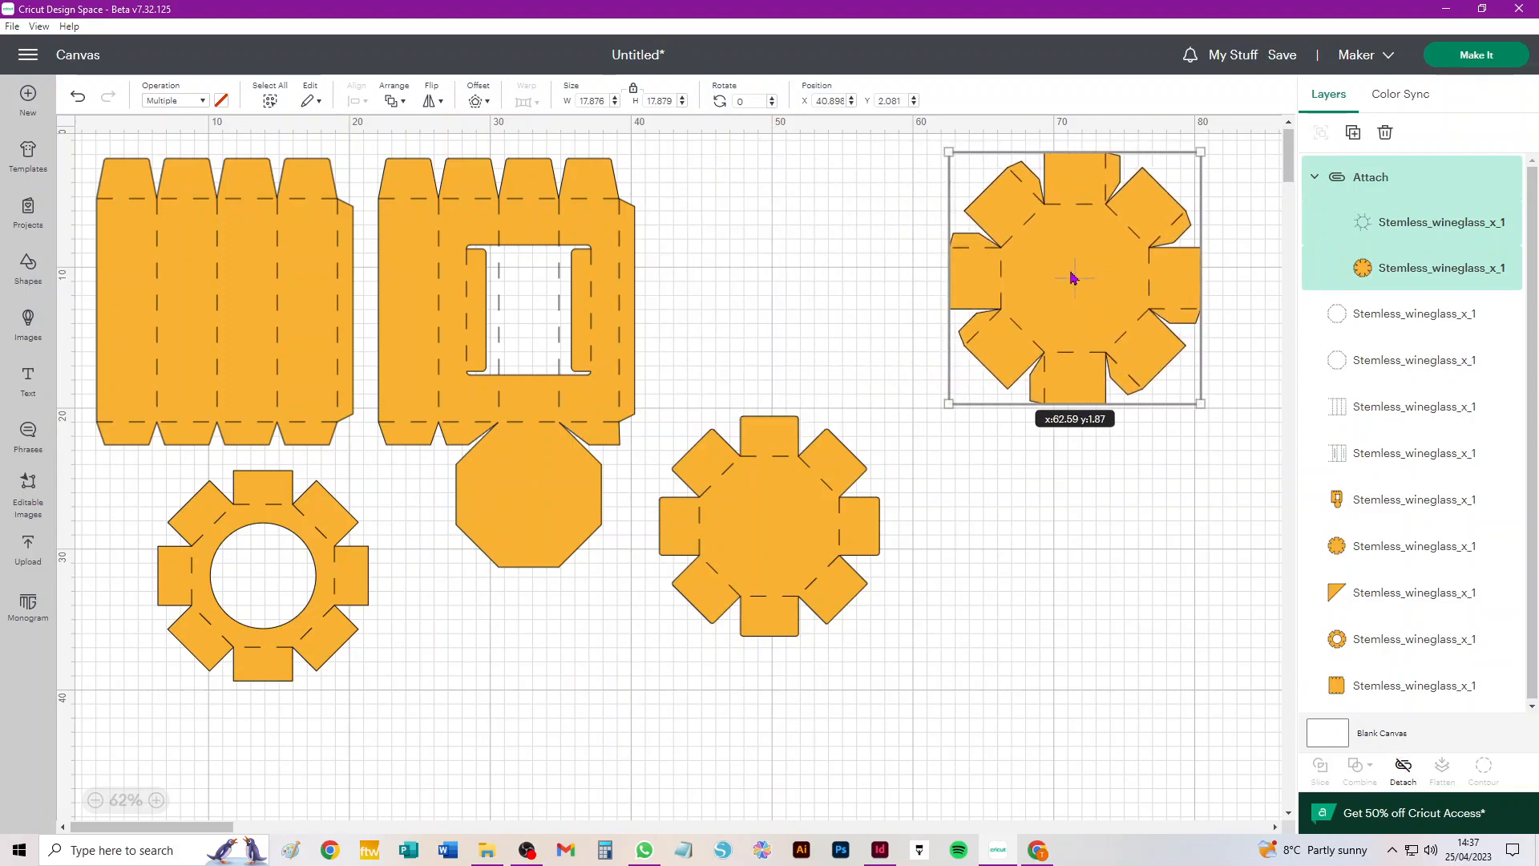
drag(876, 674, 1085, 556)
click(1403, 768)
Attach the windowed box panel to its score lines and move it away from the plain panel
drag(746, 238, 484, 479)
click(1403, 768)
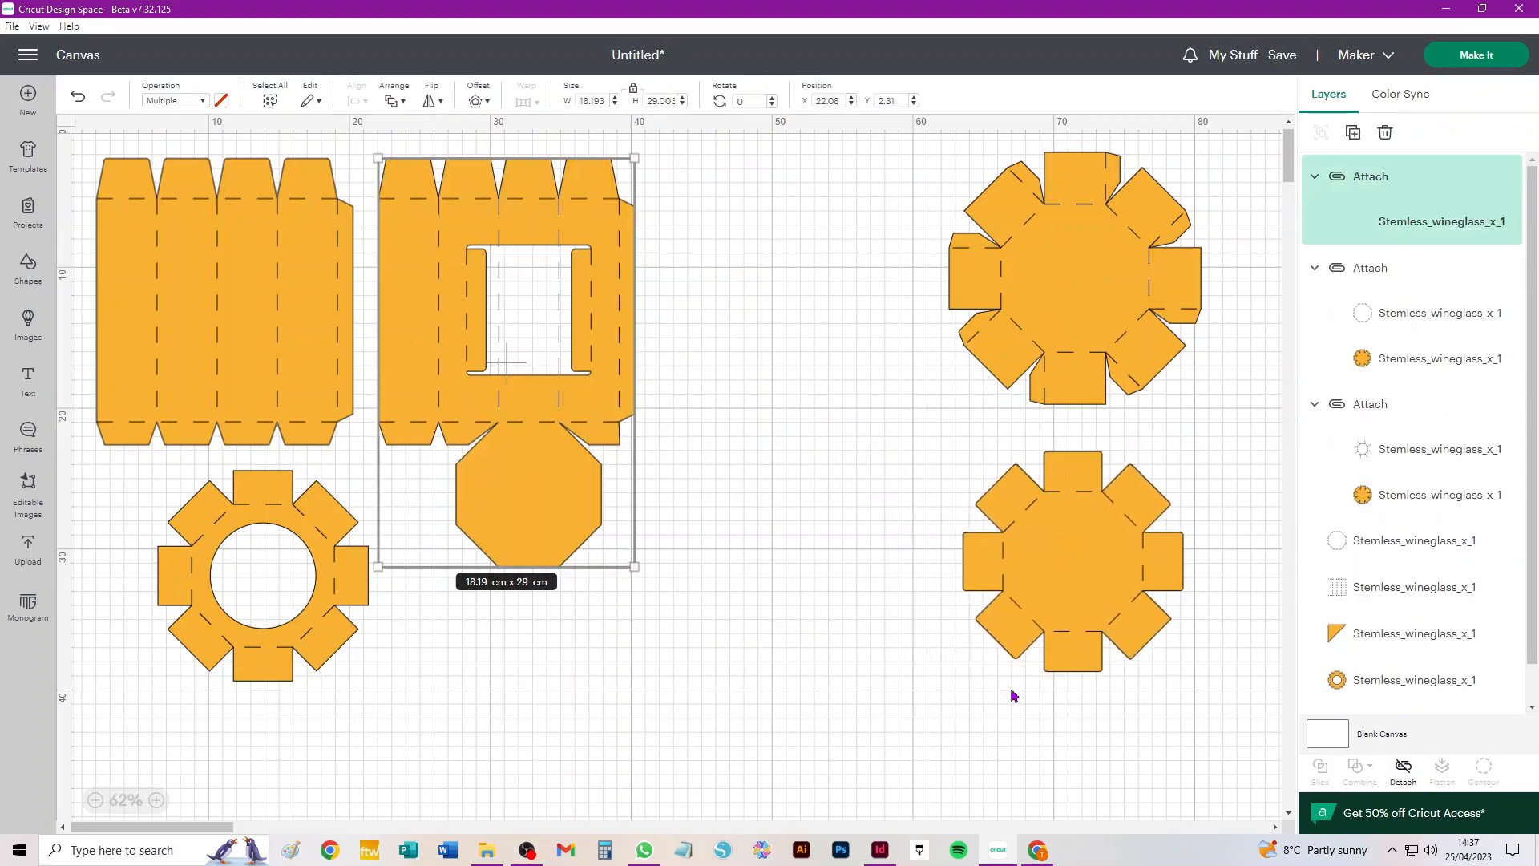
drag(570, 401, 770, 408)
Attach the plain box panel to its score lines, and the tabbed ring with the circular hole to its own
drag(449, 243, 220, 347)
click(585, 631)
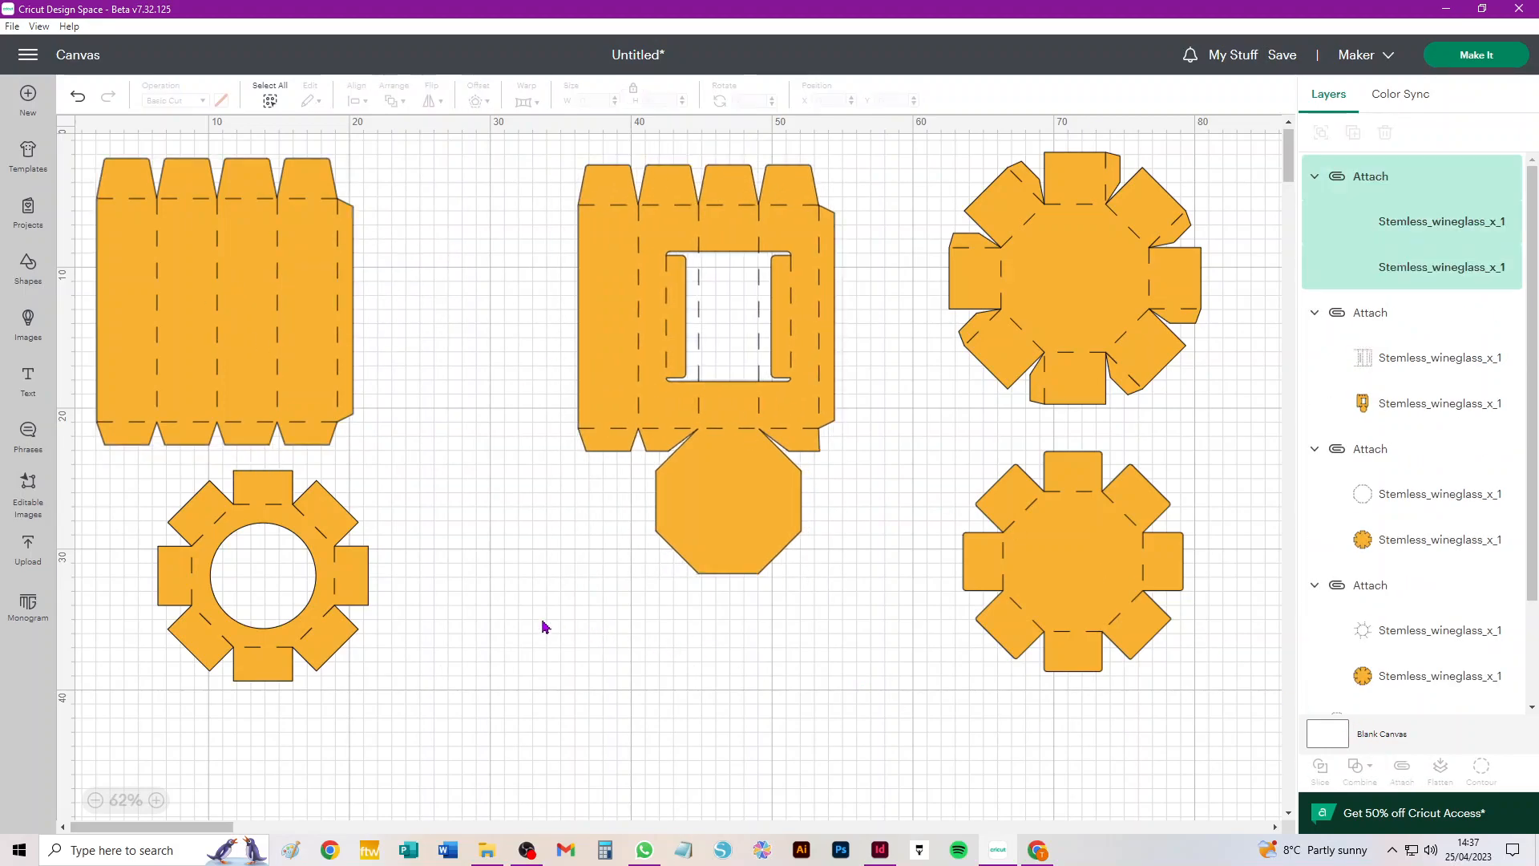
click(305, 637)
drag(425, 693, 261, 575)
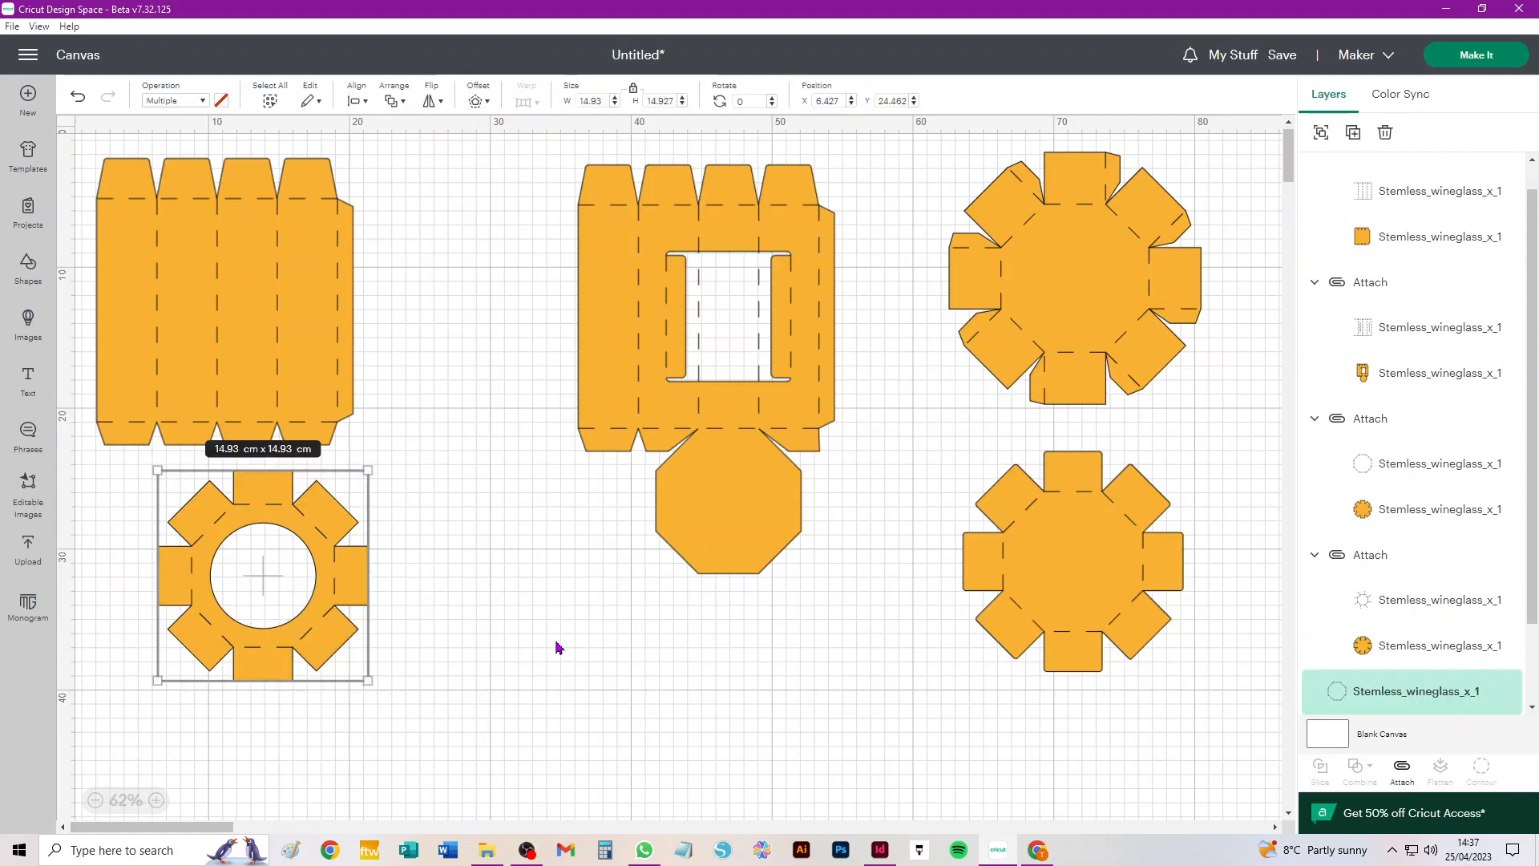
click(1401, 771)
click(561, 705)
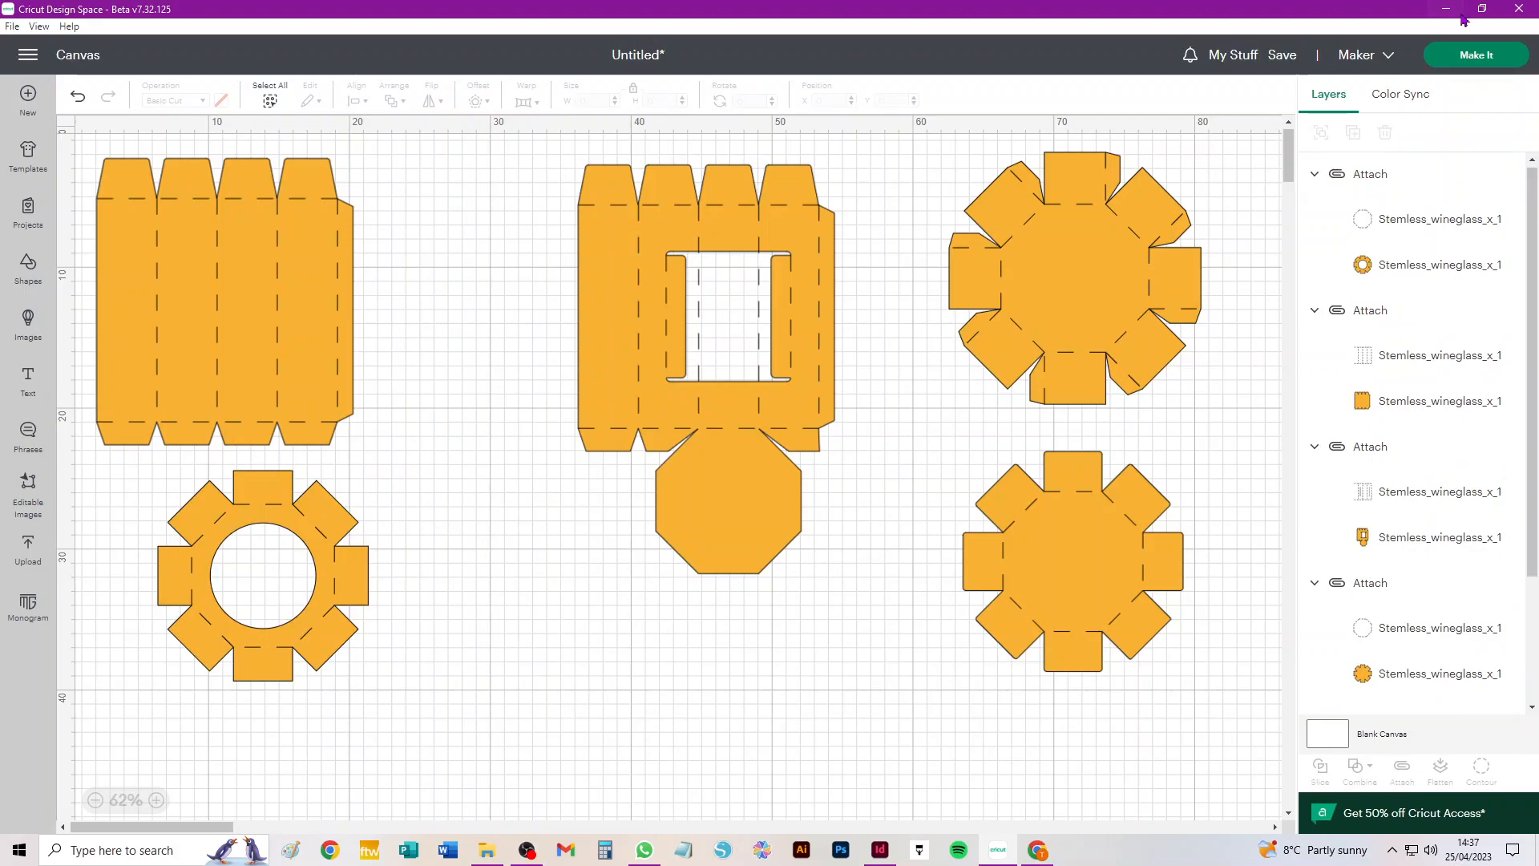
Prepare the project for making, with the first mat's material size set to 30.5 cm x 30.5 cm, and review the mats
click(1477, 57)
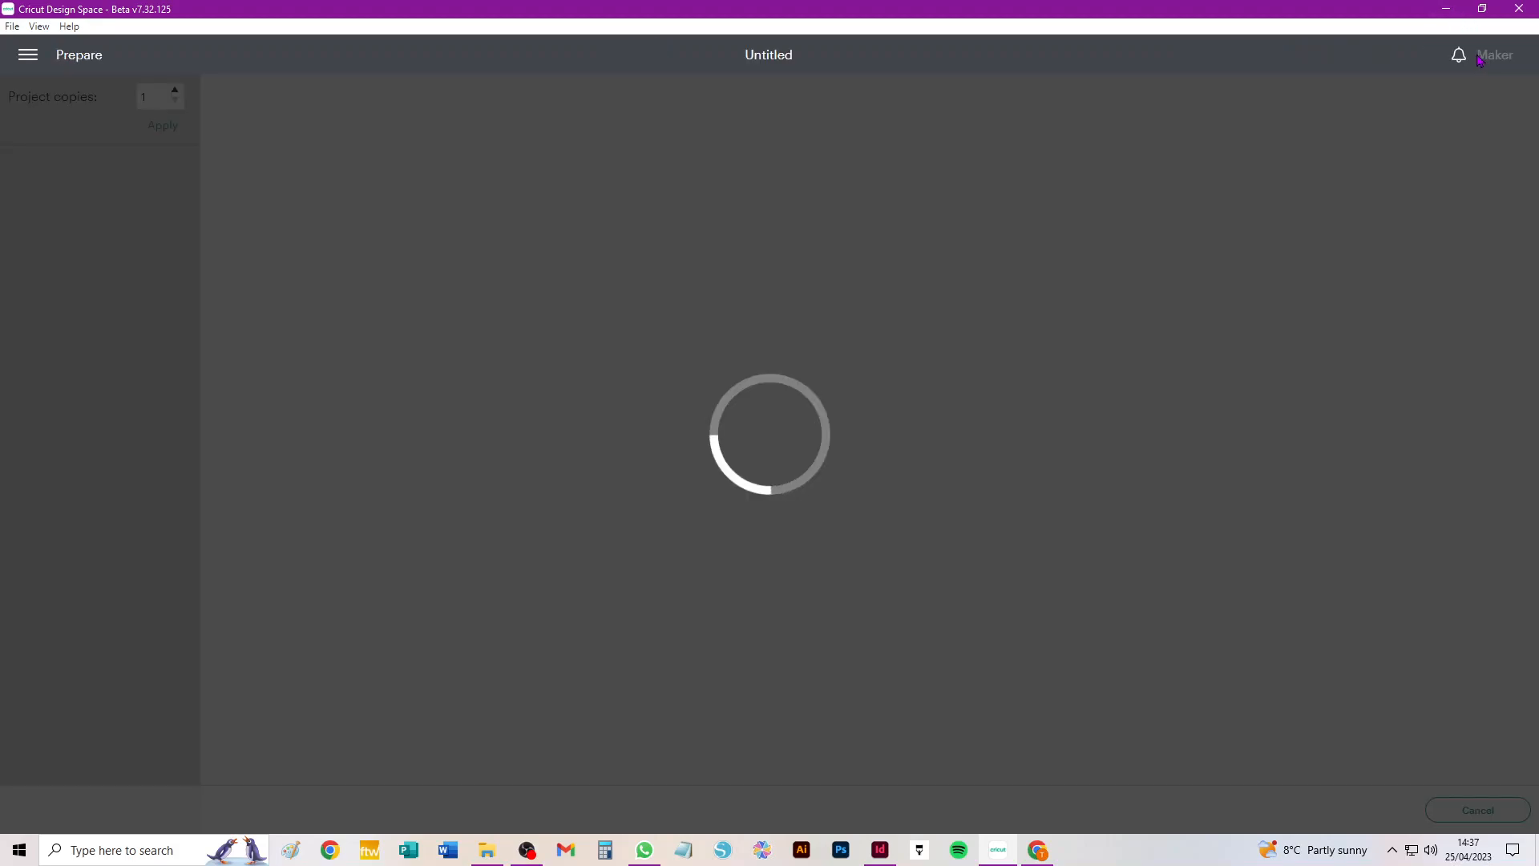
click(71, 441)
scroll(96, 593, down, 5)
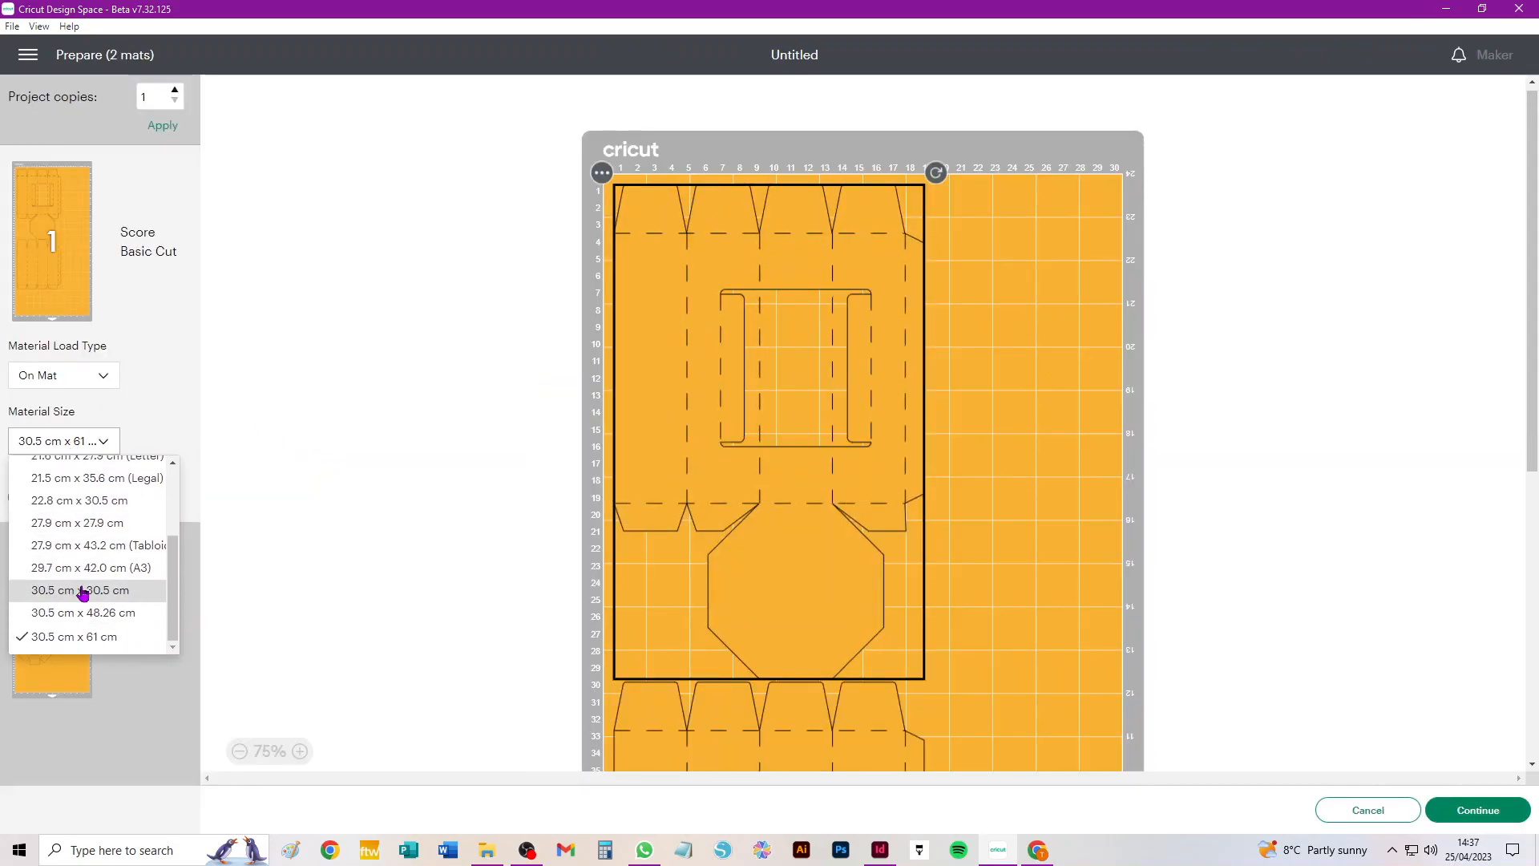
click(82, 591)
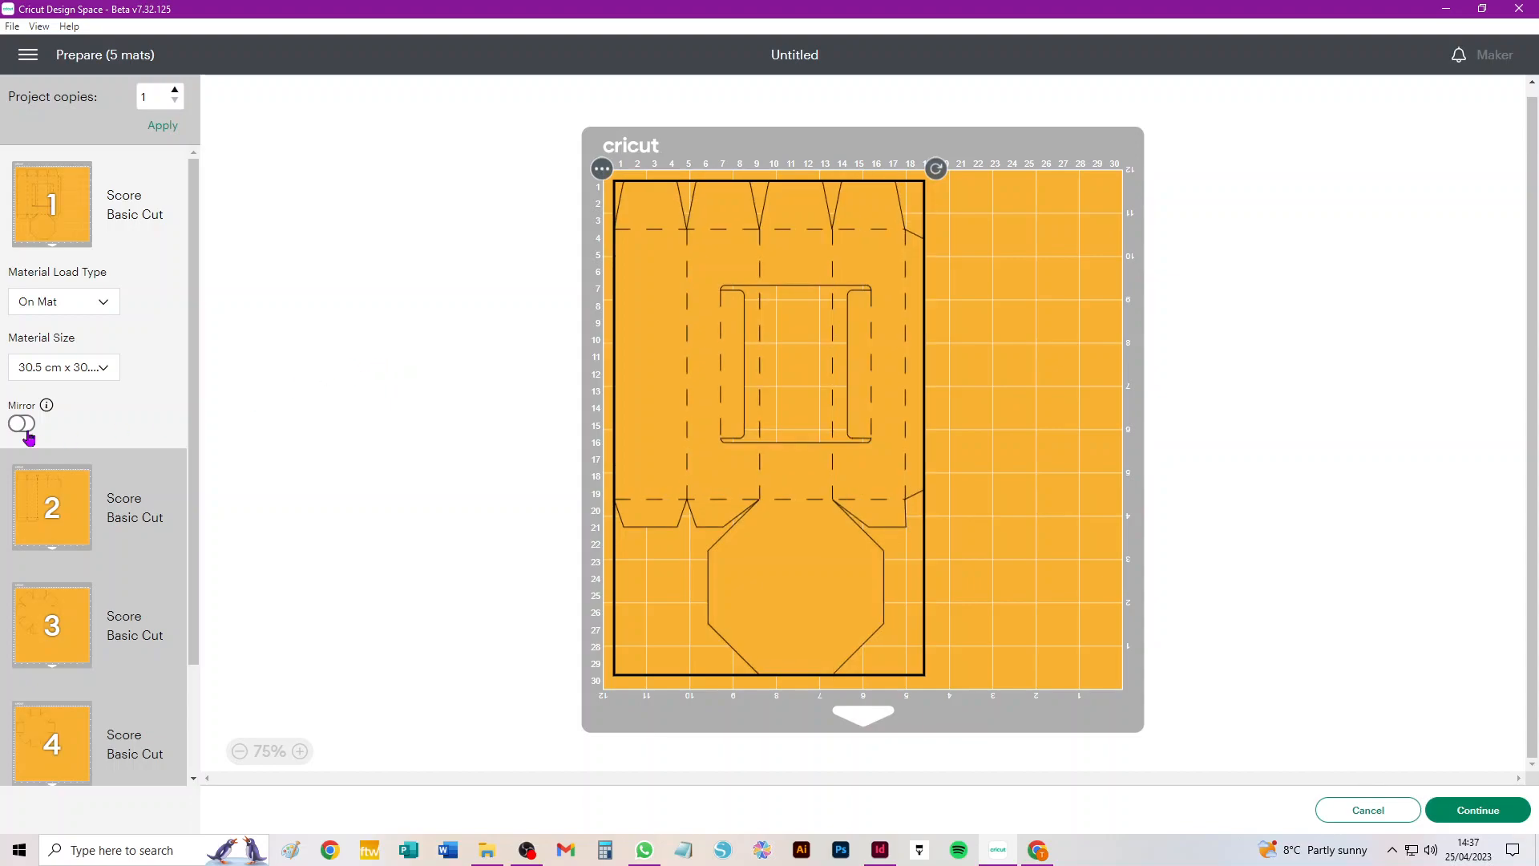
scroll(101, 479, down, 2)
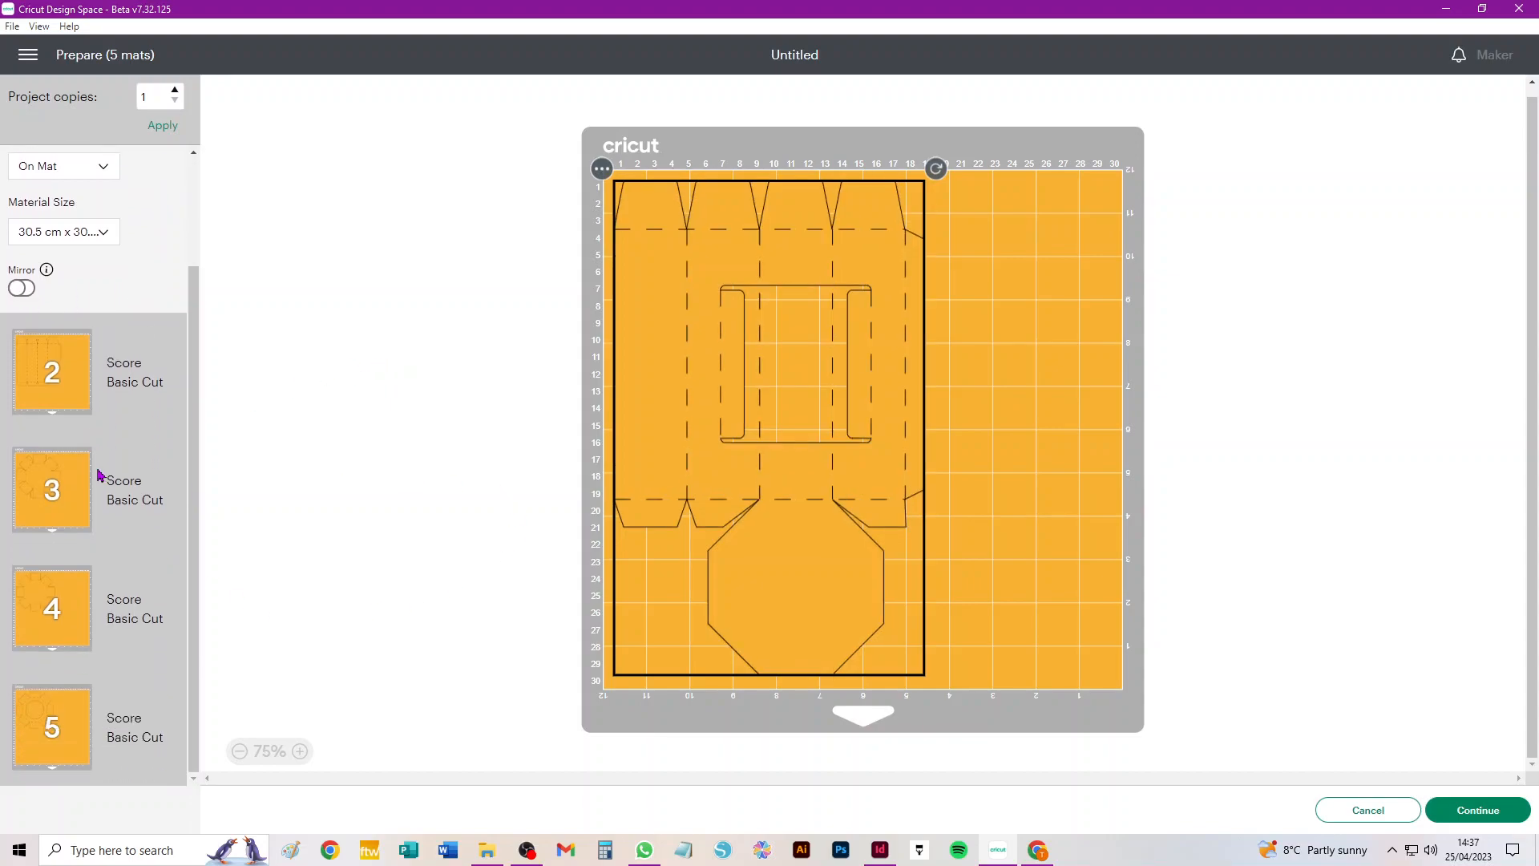
Move the tabbed ring with the circular hole from mat 5 onto mat 4, place it diagonally below the solid octagonal piece, and return to the canvas
click(49, 731)
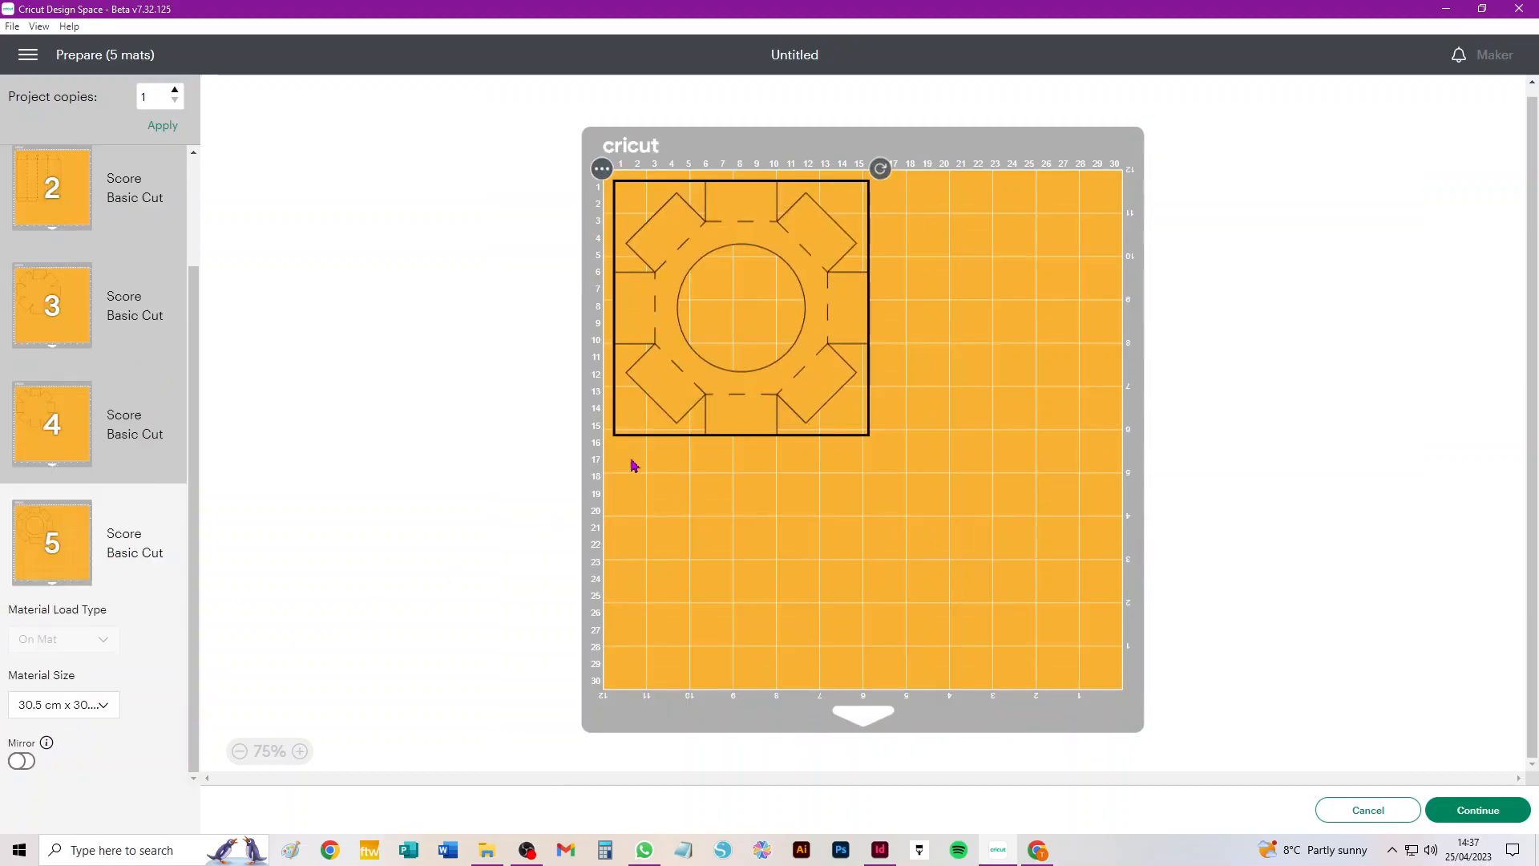
click(602, 170)
click(576, 205)
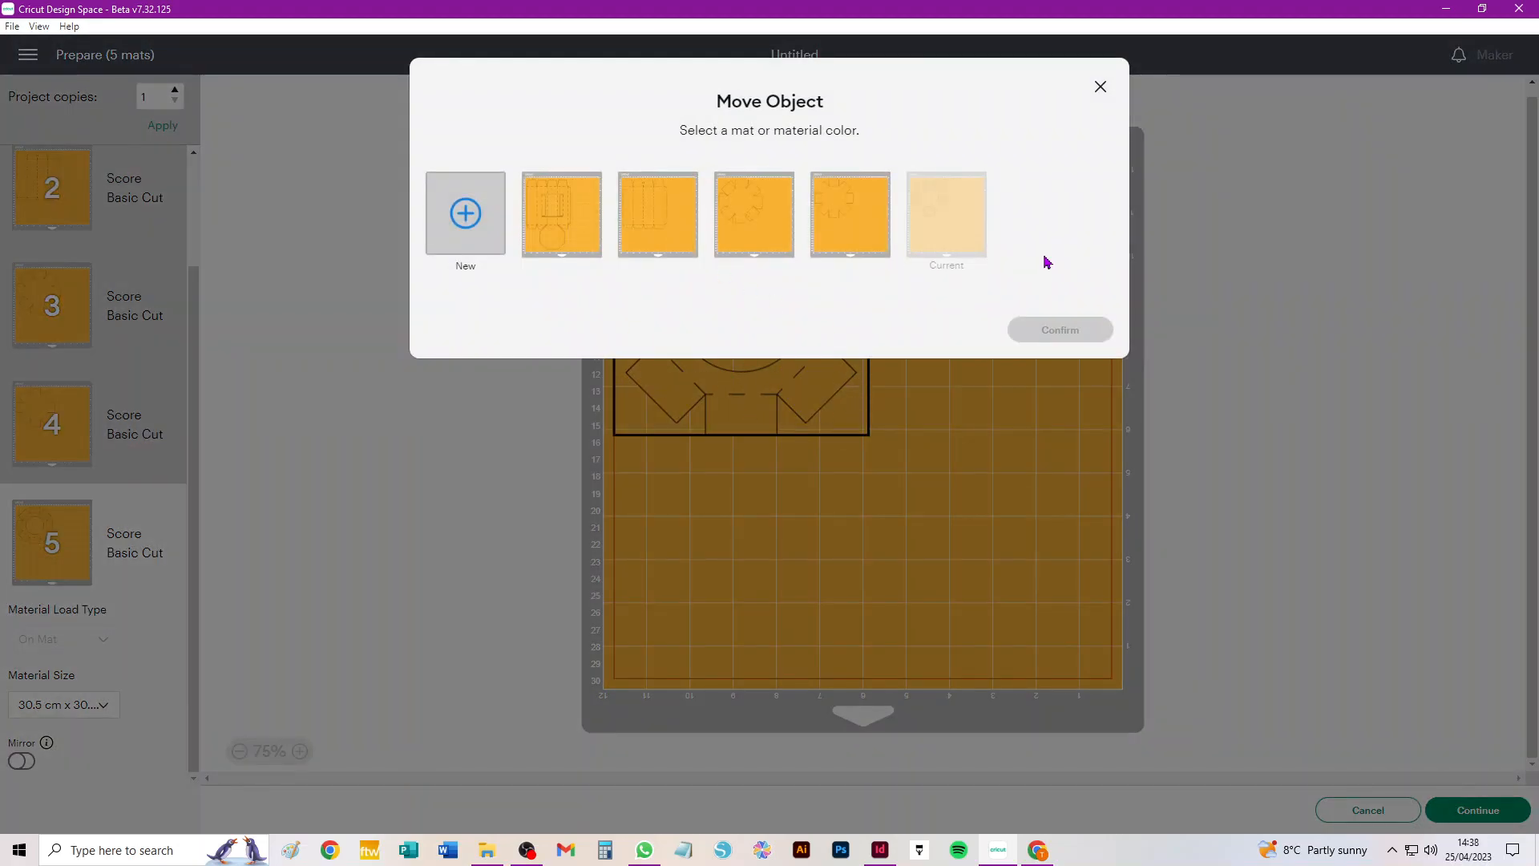
click(866, 223)
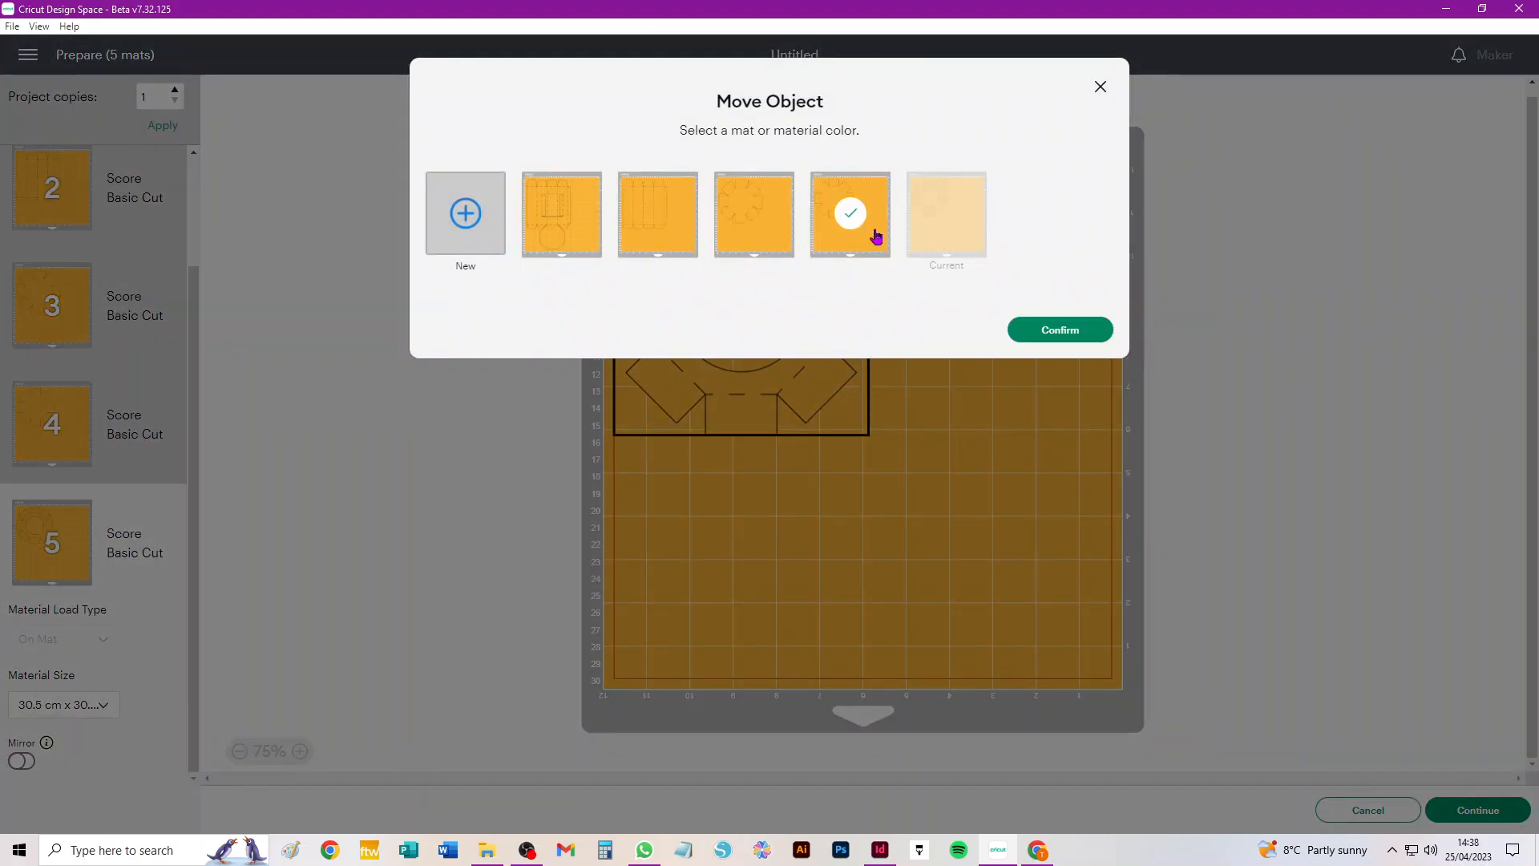
click(1059, 329)
drag(695, 214, 884, 427)
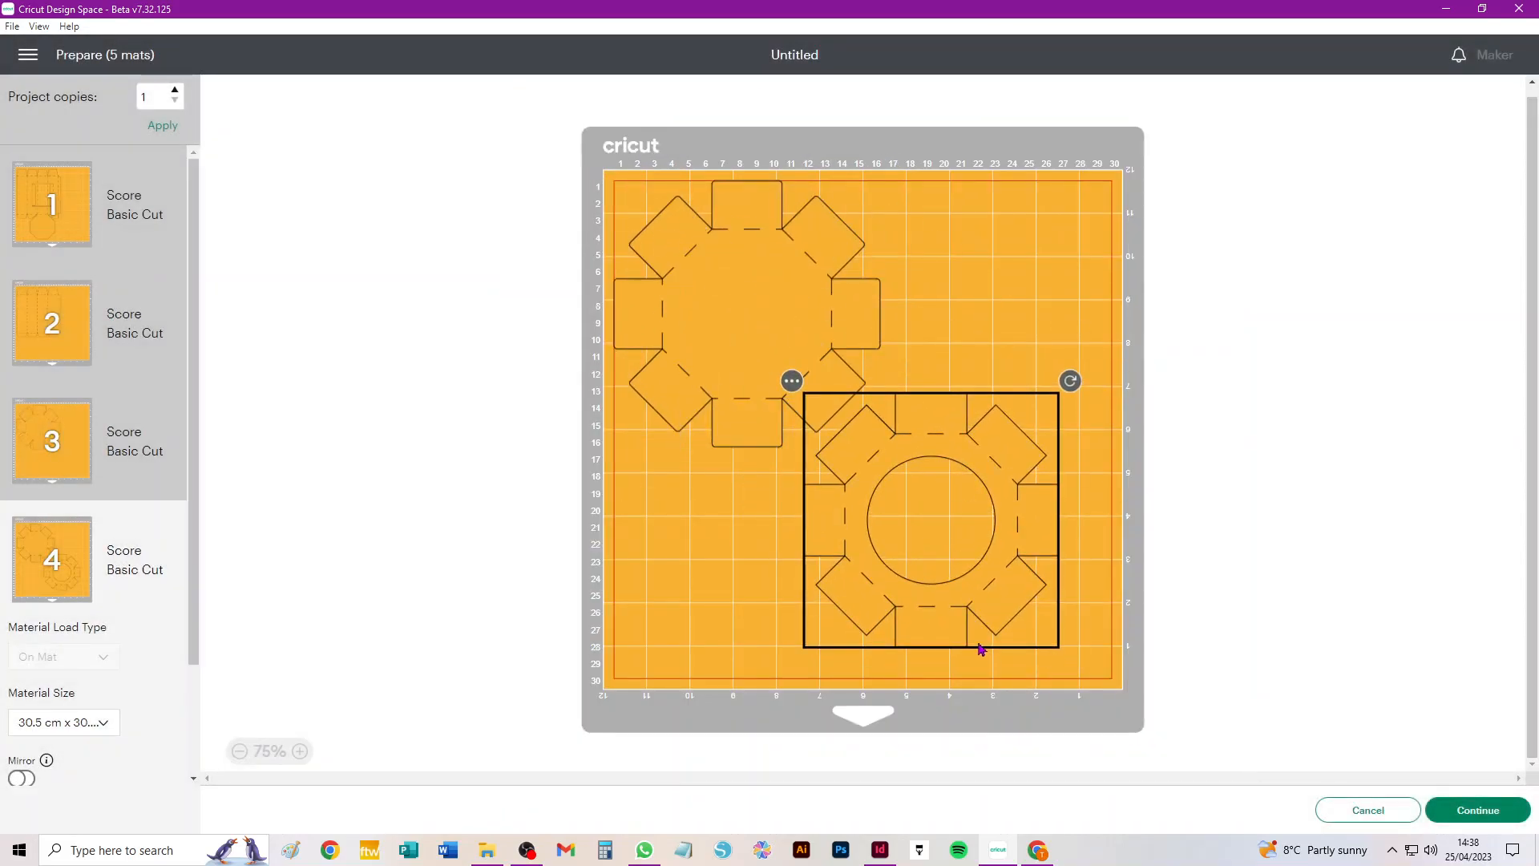
scroll(69, 553, down, 2)
scroll(68, 553, up, 2)
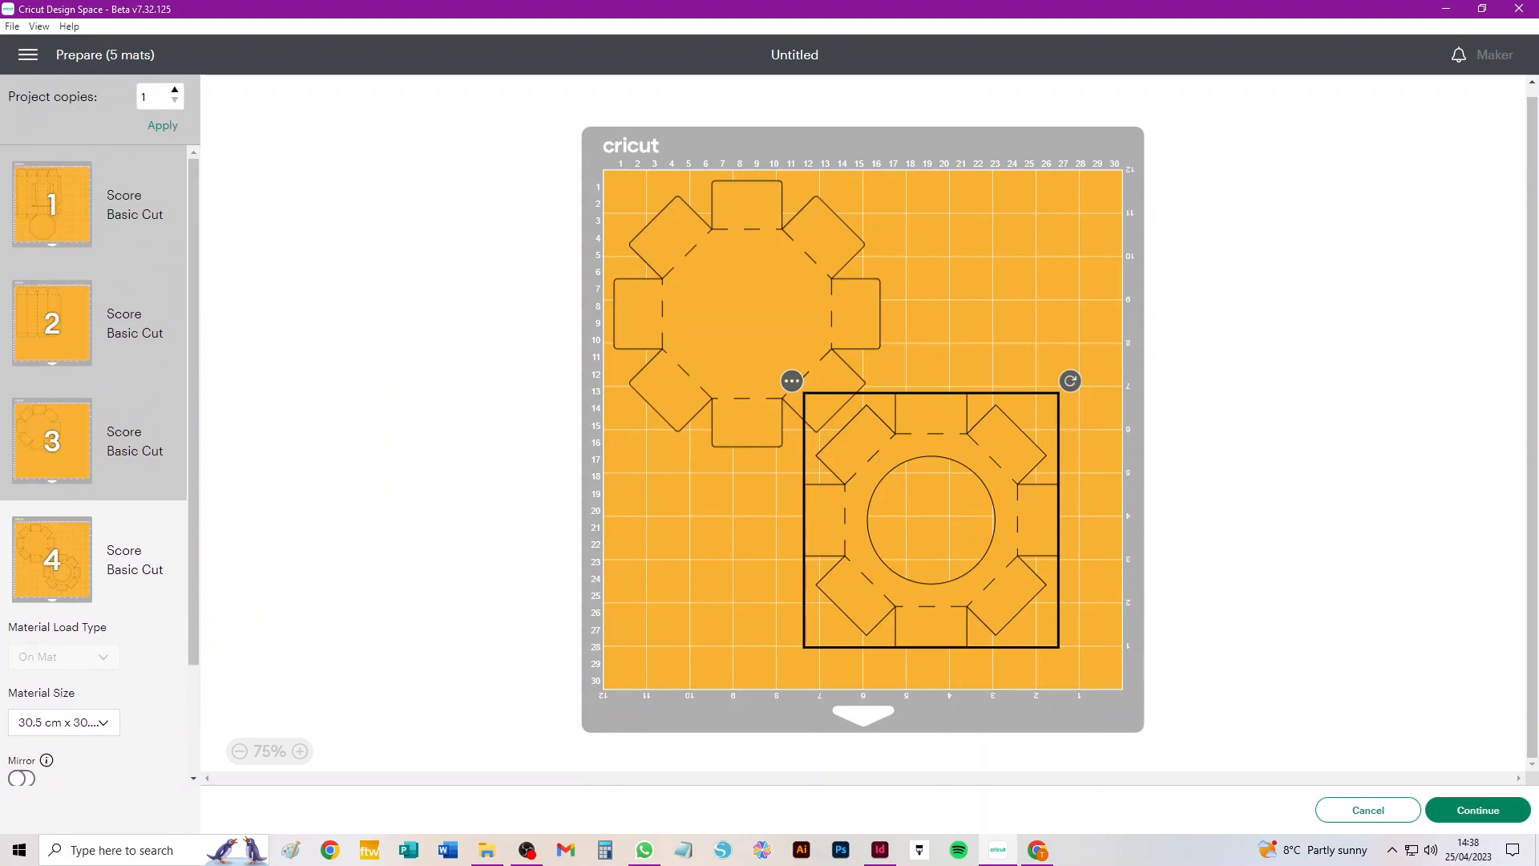
click(1366, 810)
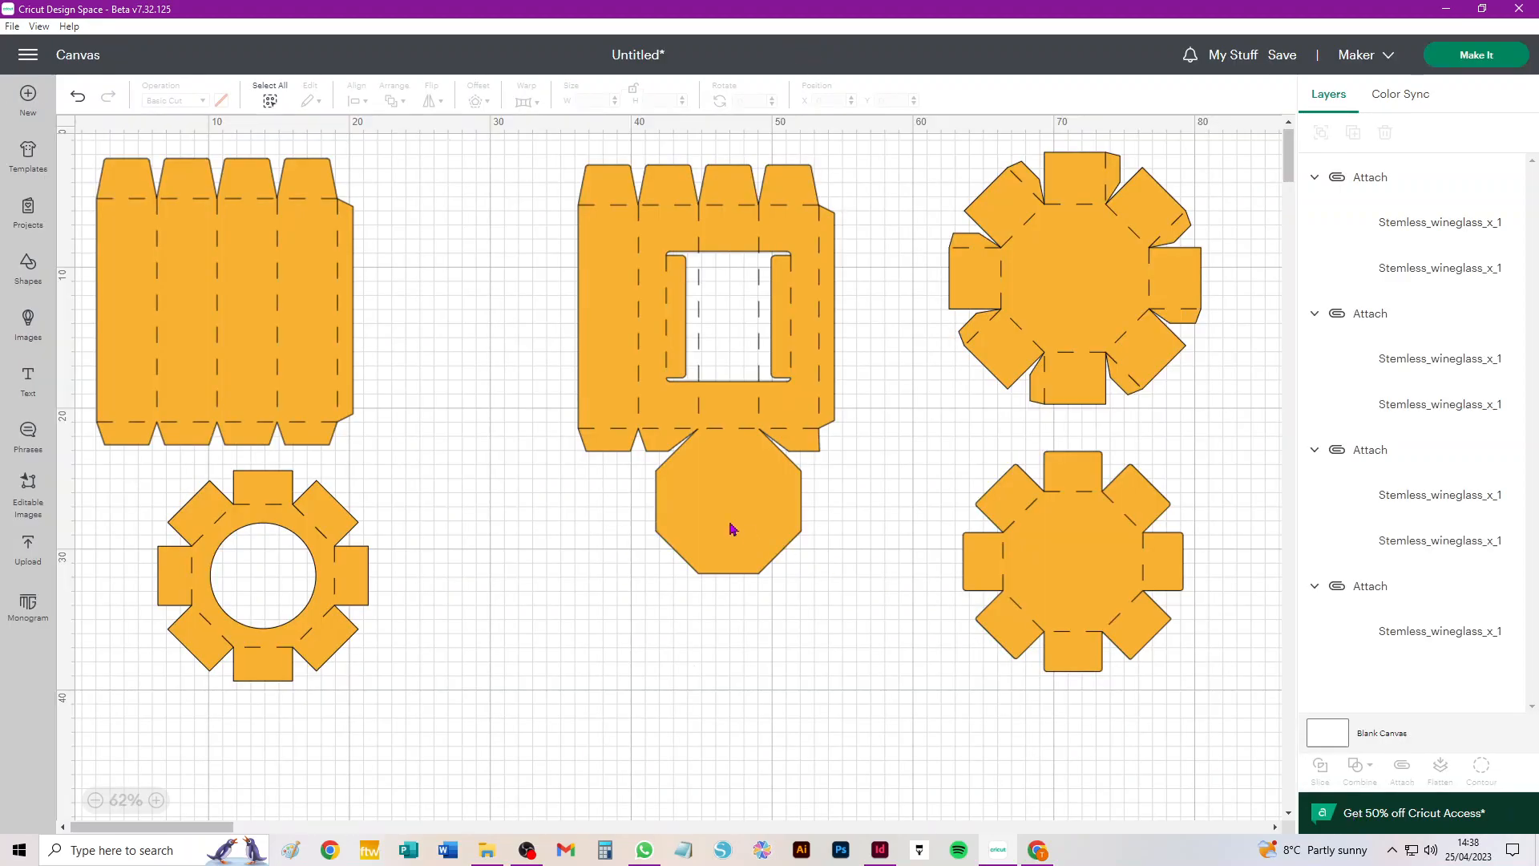
Prepare the project for making again with the first mat's material size set to 29.7 cm x 42.0 cm (A3)
click(1501, 57)
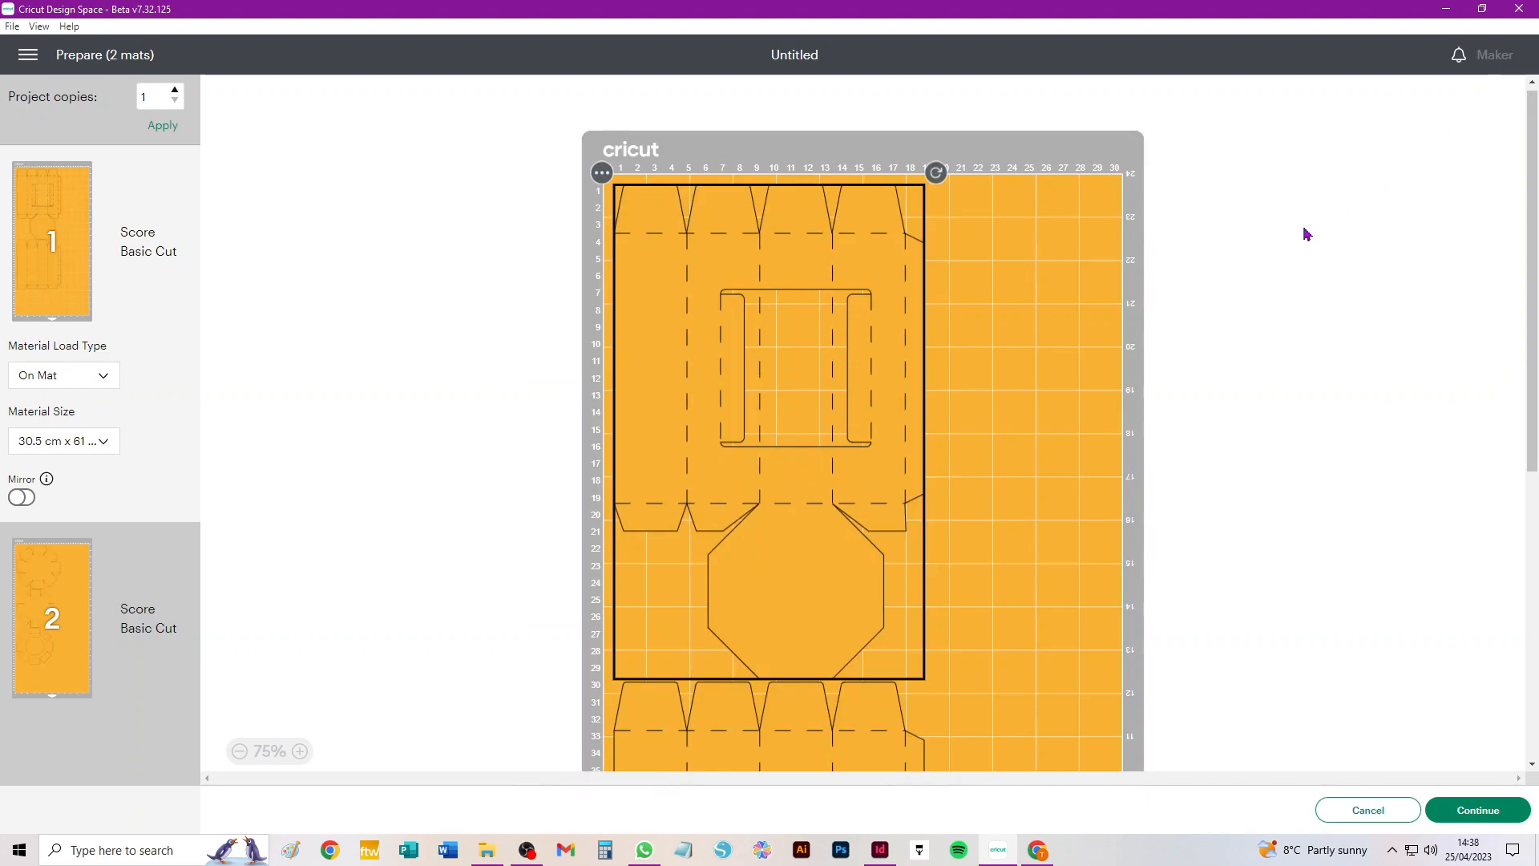
click(100, 441)
scroll(138, 531, down, 3)
click(103, 574)
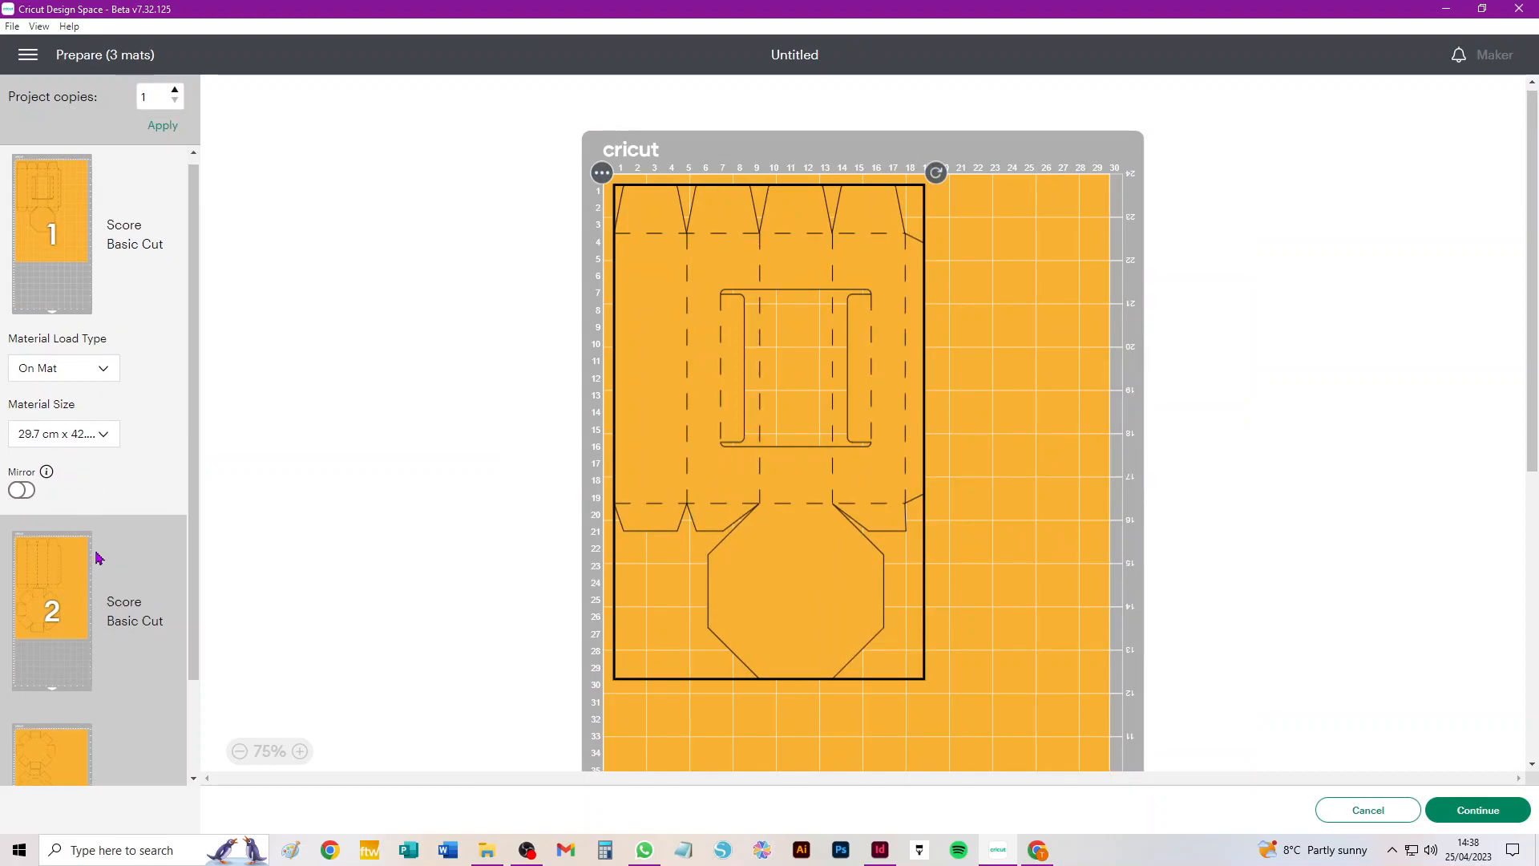
scroll(98, 554, down, 2)
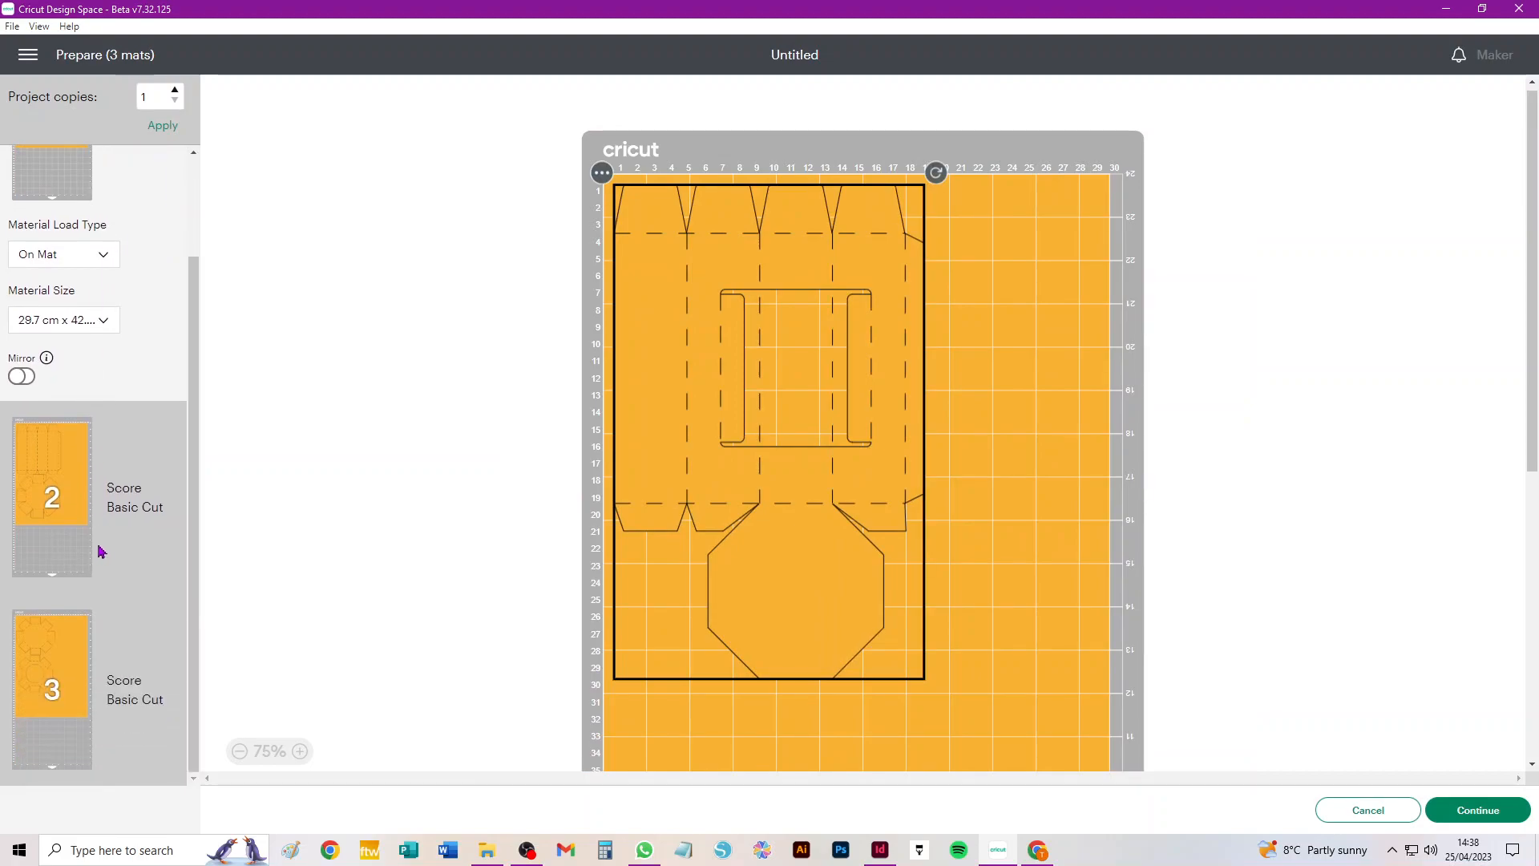
scroll(101, 551, up, 2)
scroll(101, 552, down, 2)
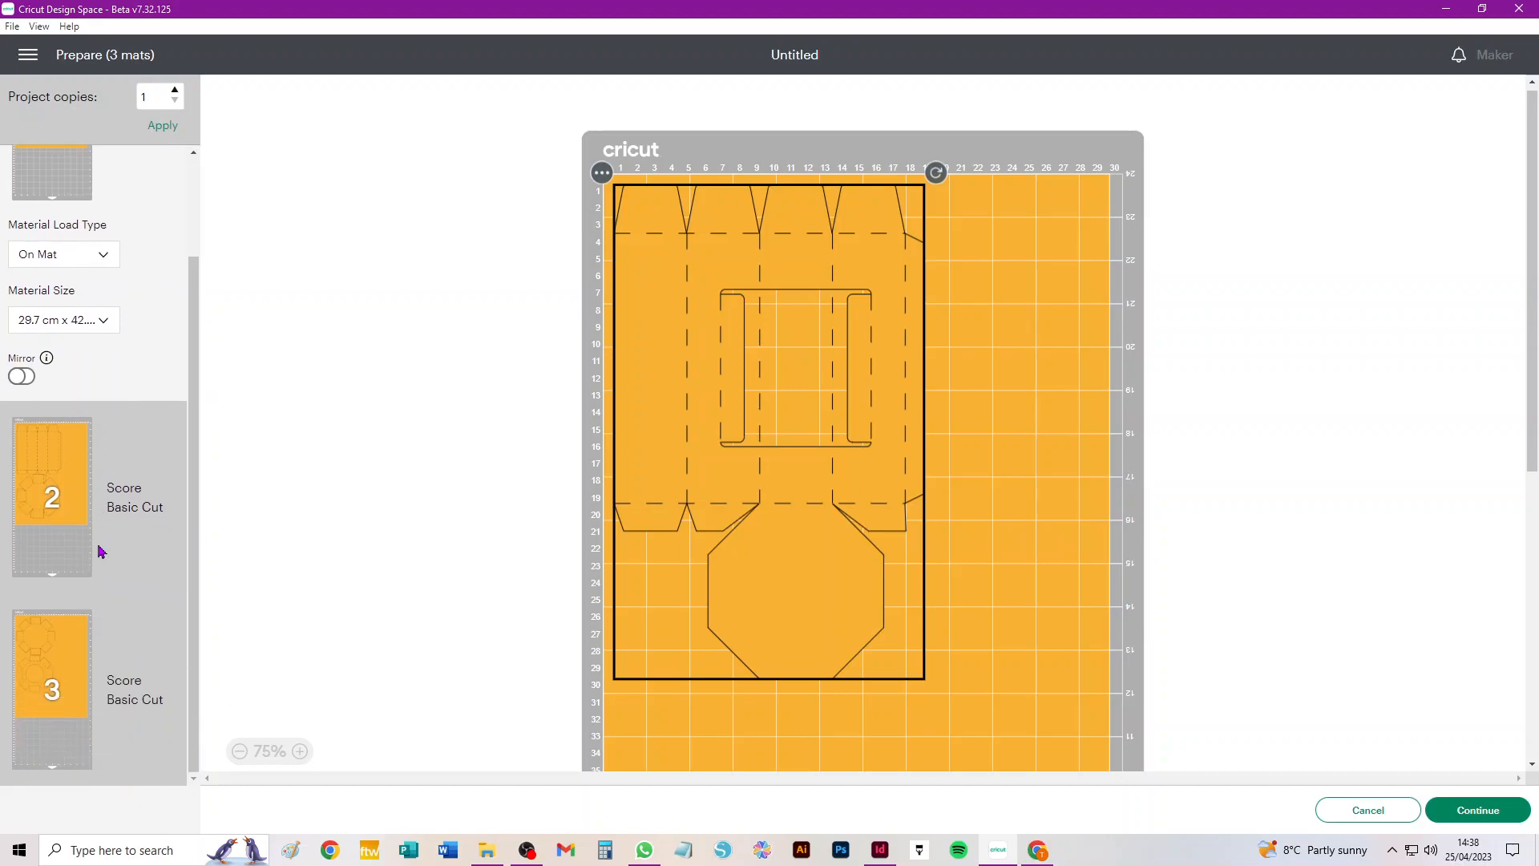
Move the tabbed ring with the circular hole from mat 3 onto mat 1, placing it diagonally below the windowed panel's octagonal flap
click(44, 656)
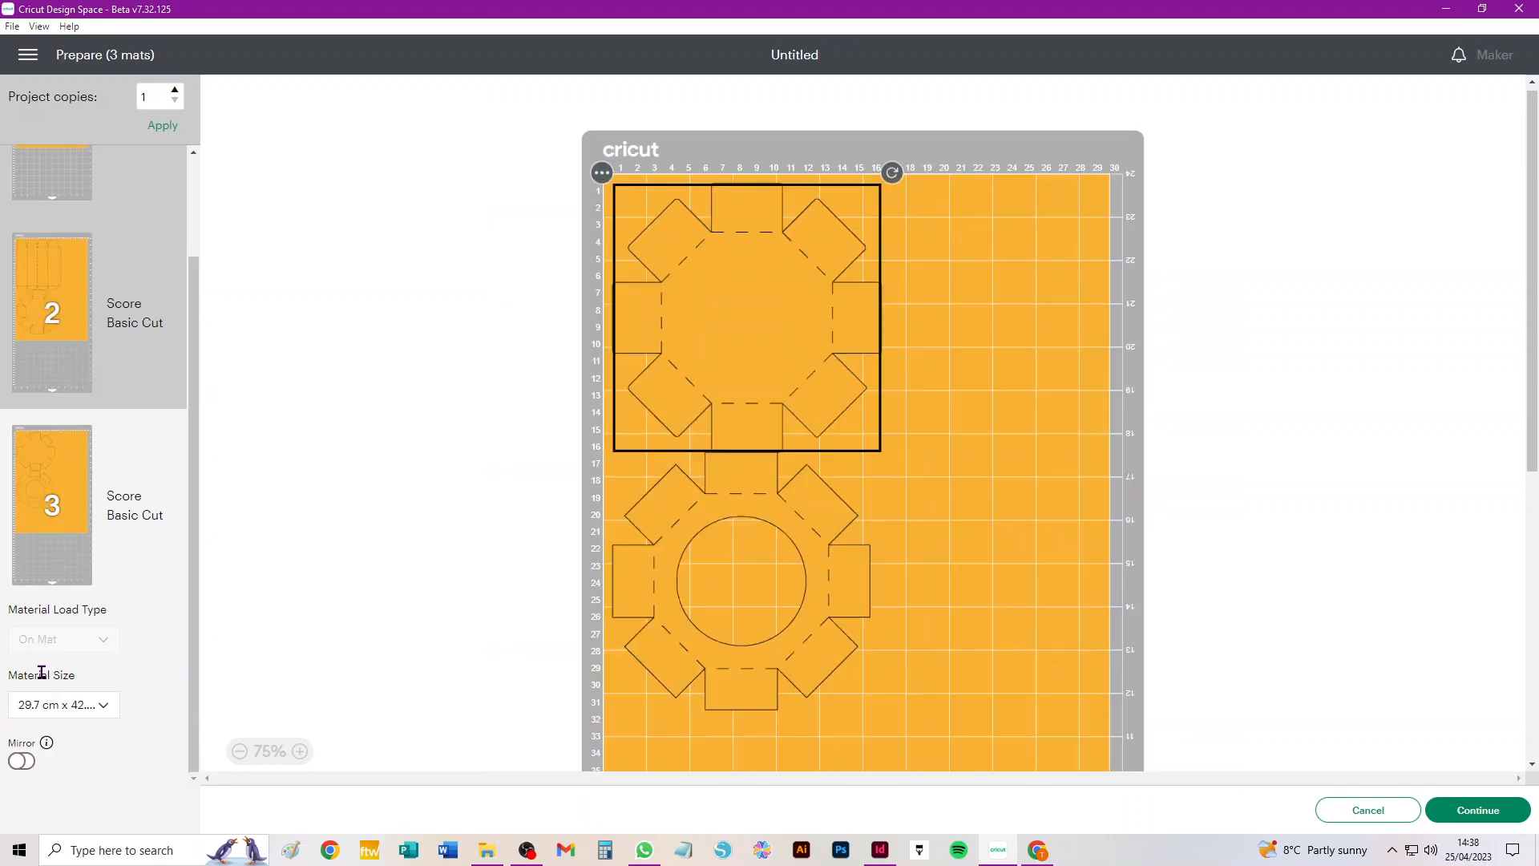
click(670, 507)
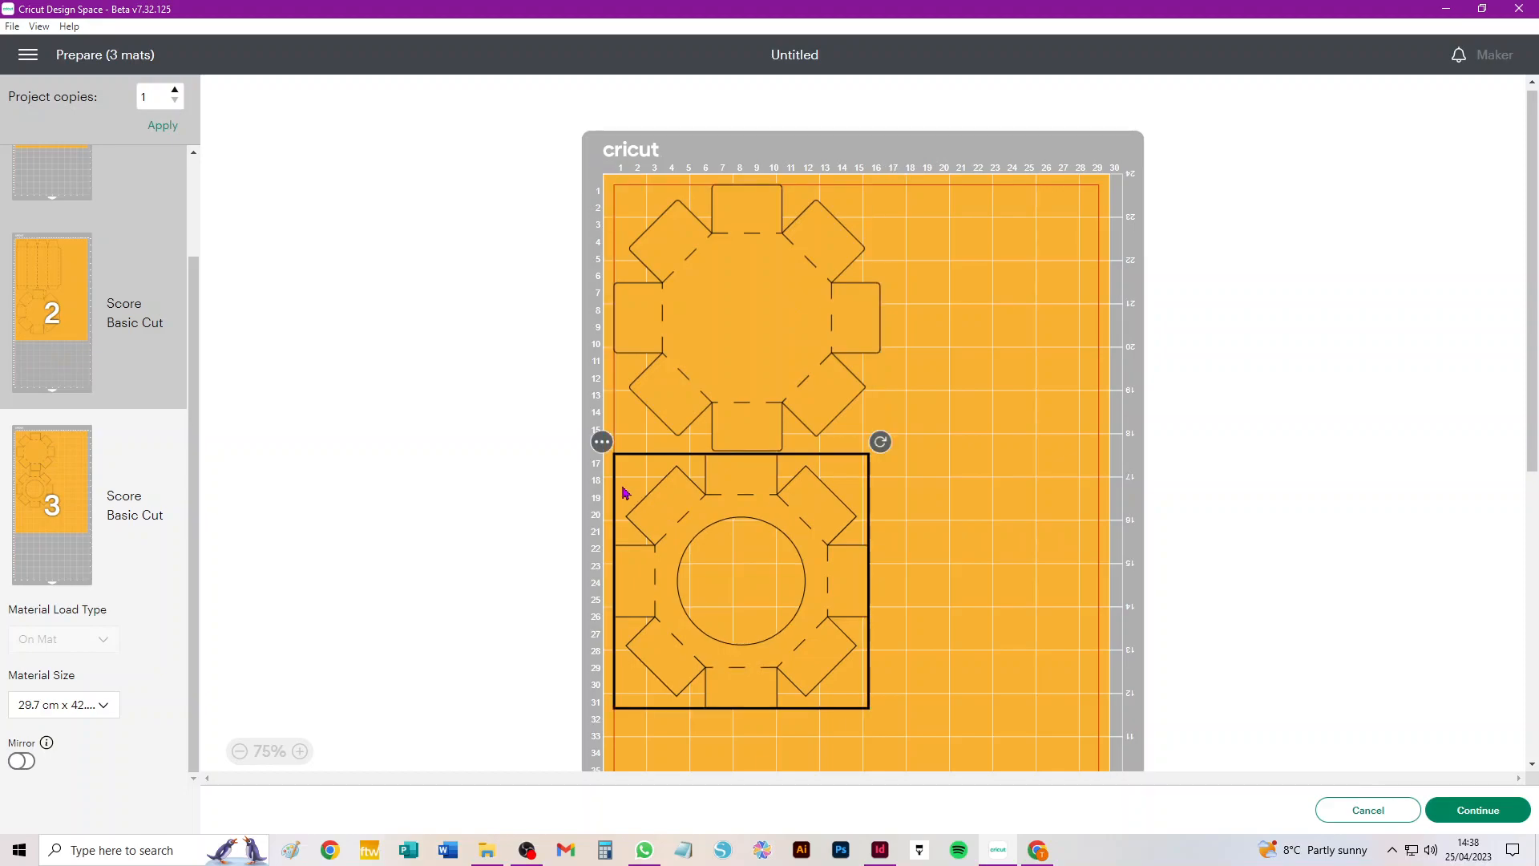
click(602, 443)
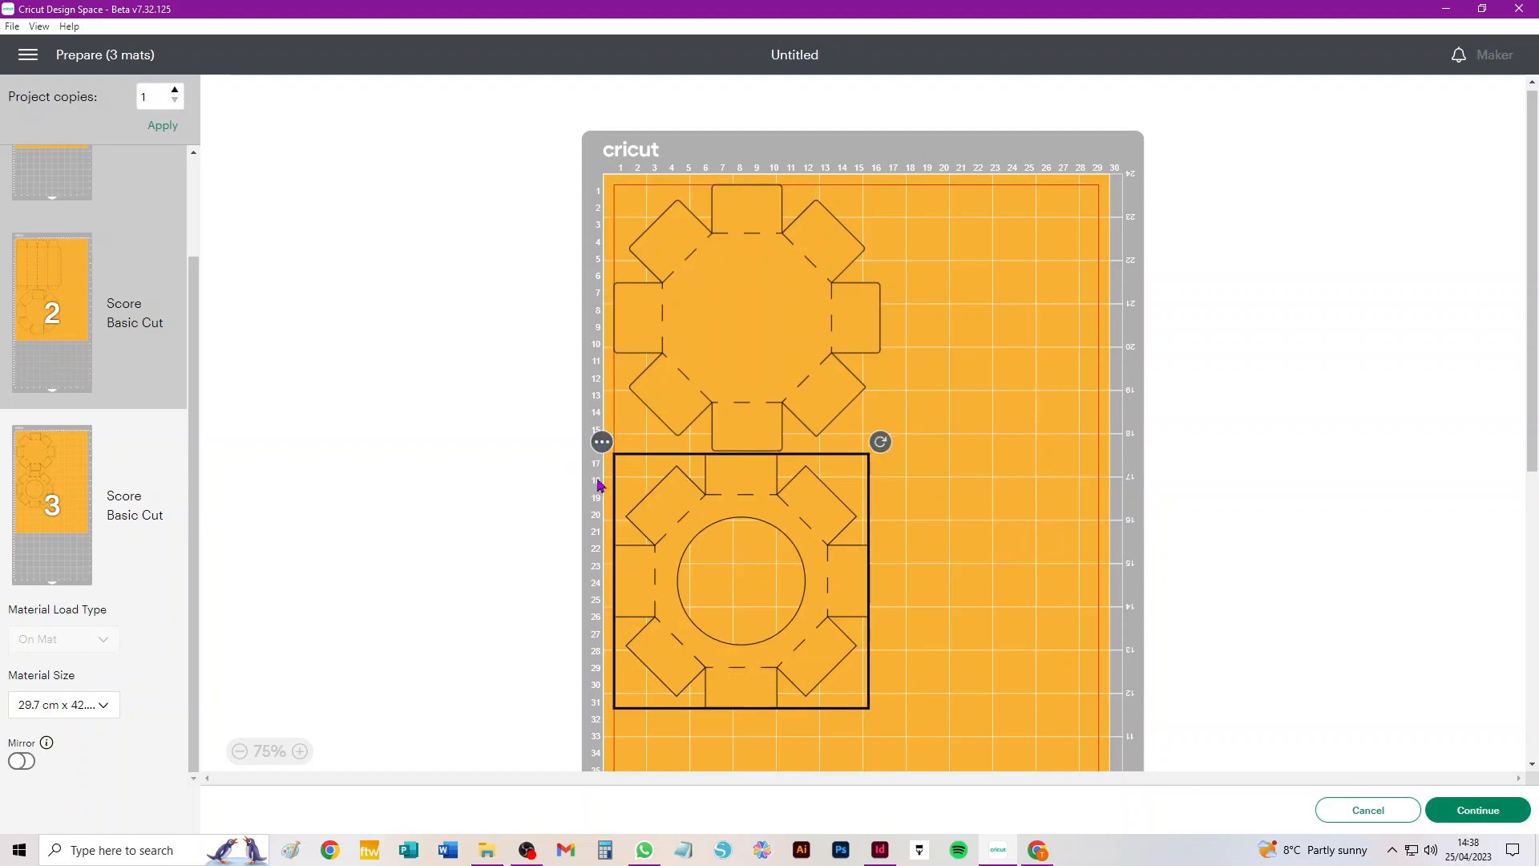
click(599, 479)
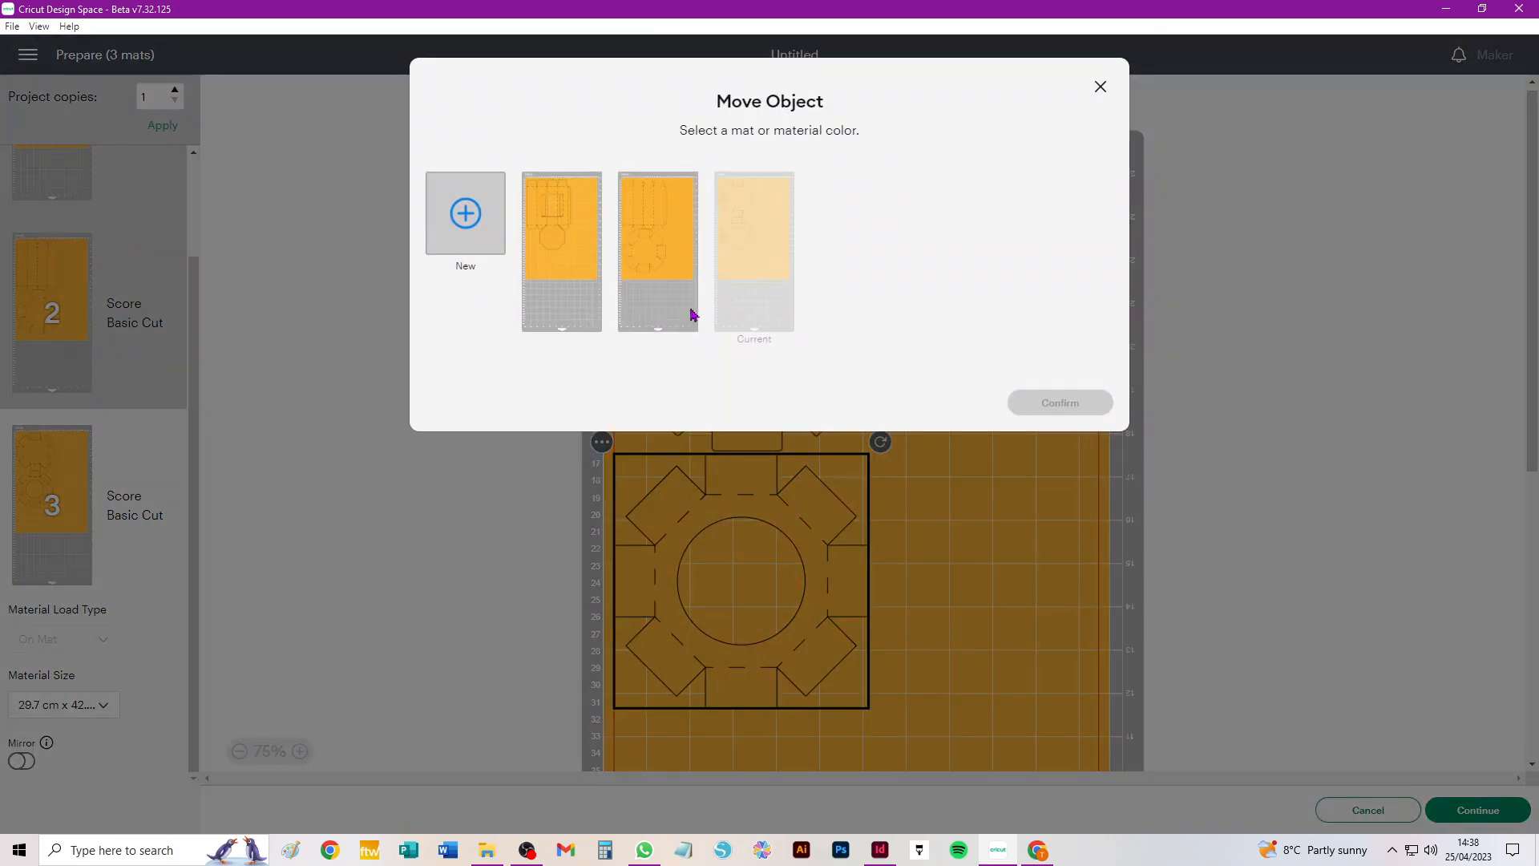
click(582, 245)
click(1067, 405)
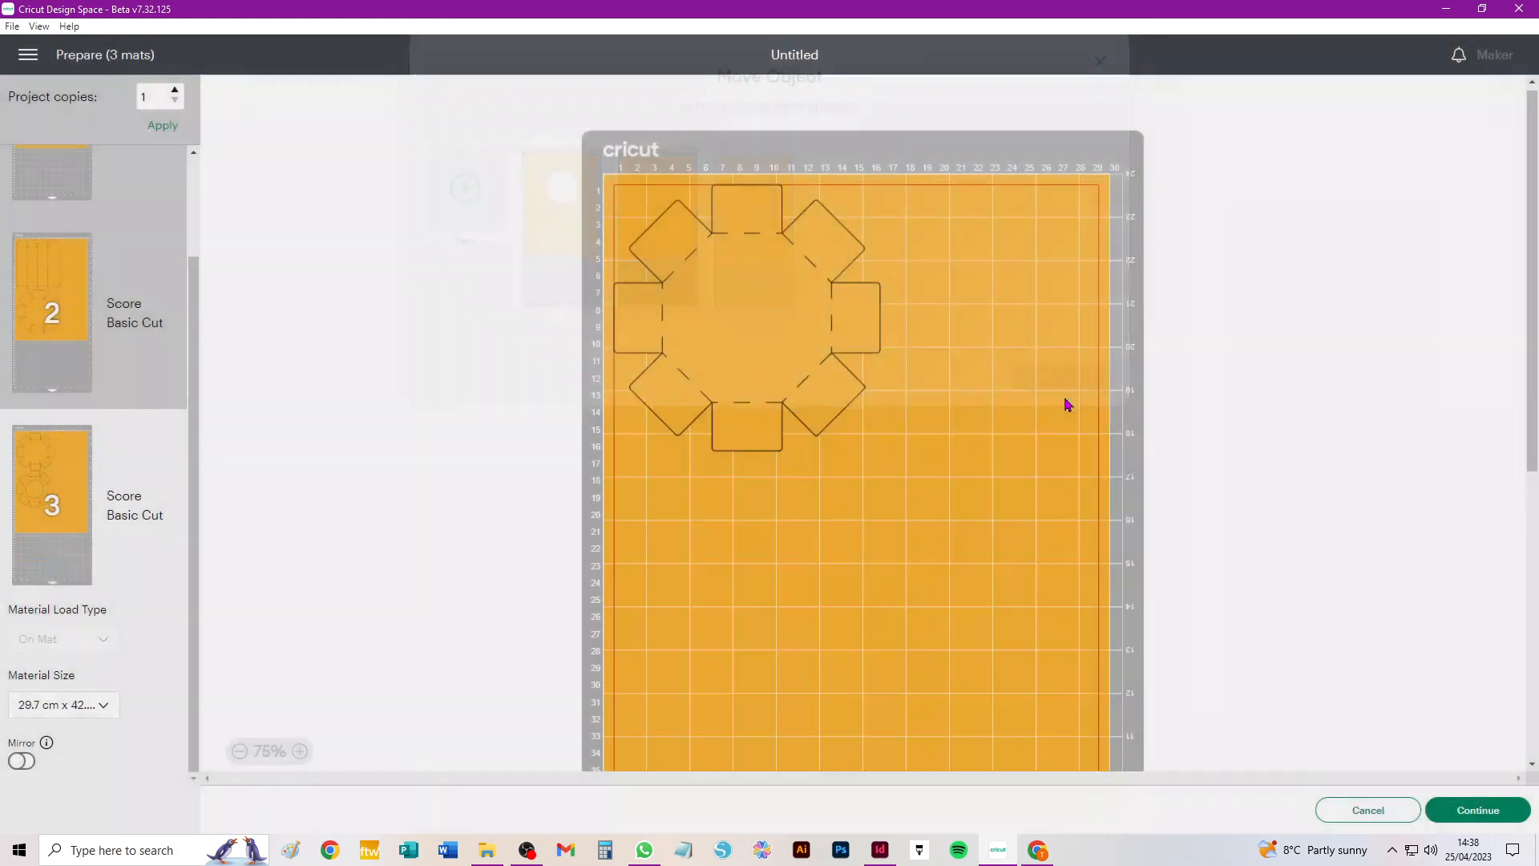
drag(738, 544, 989, 690)
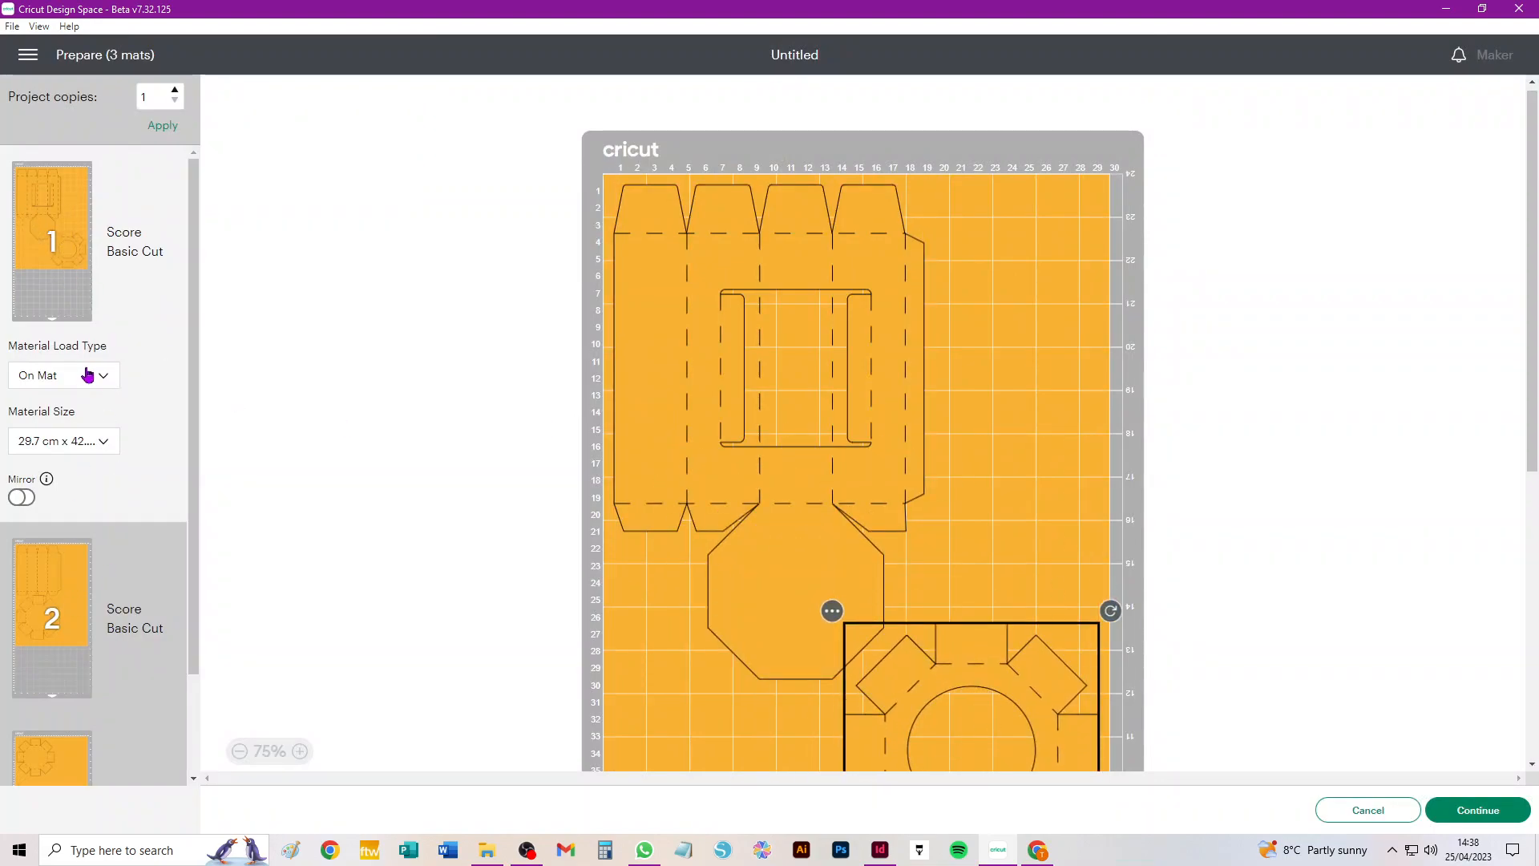
Review the layouts of the second and third A3 mats and return to the canvas
click(49, 582)
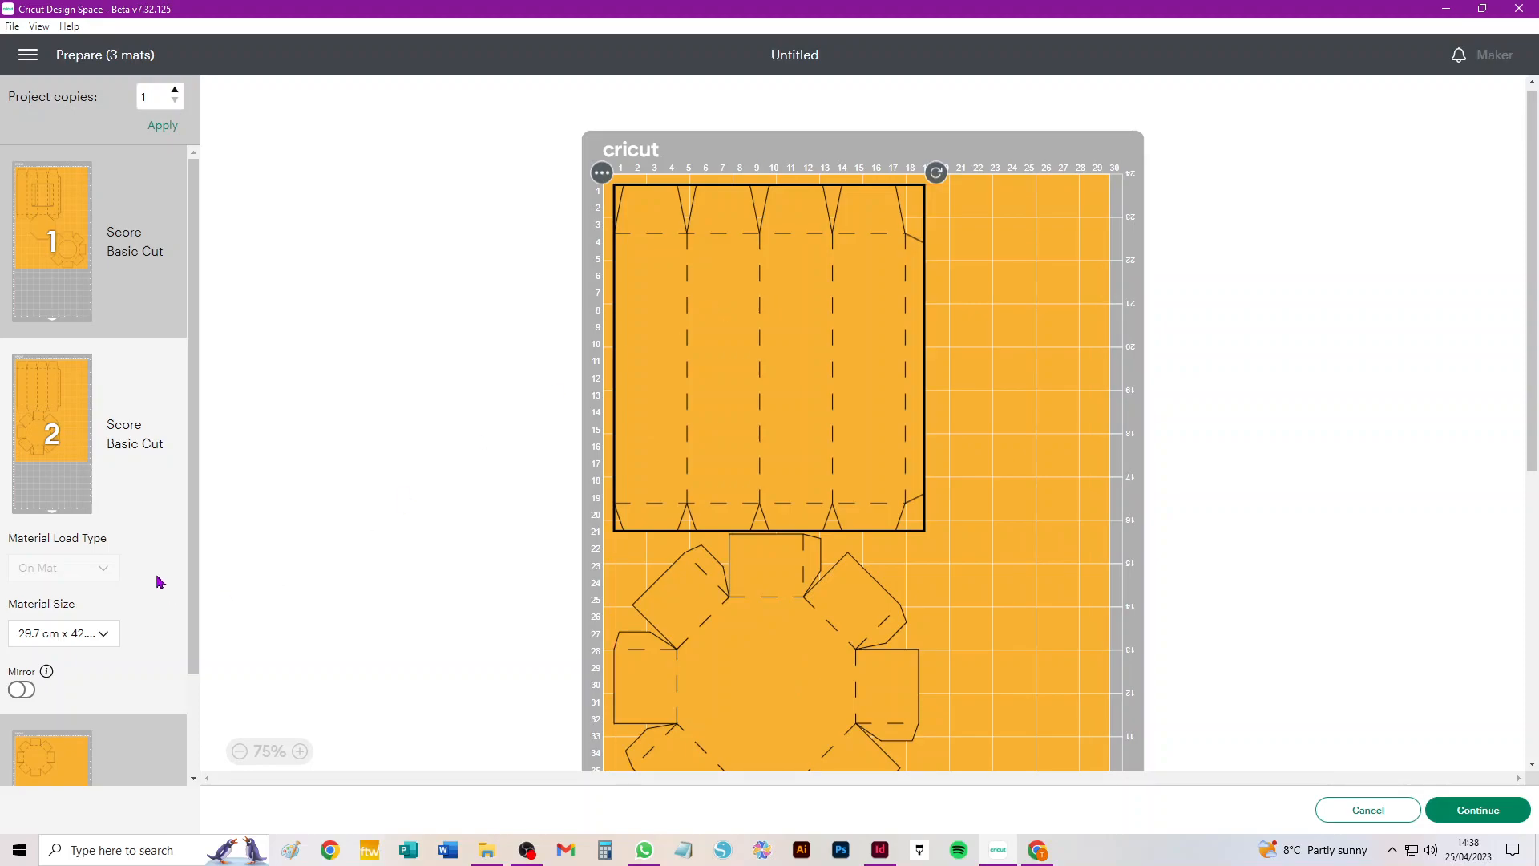
scroll(160, 580, down, 2)
click(46, 645)
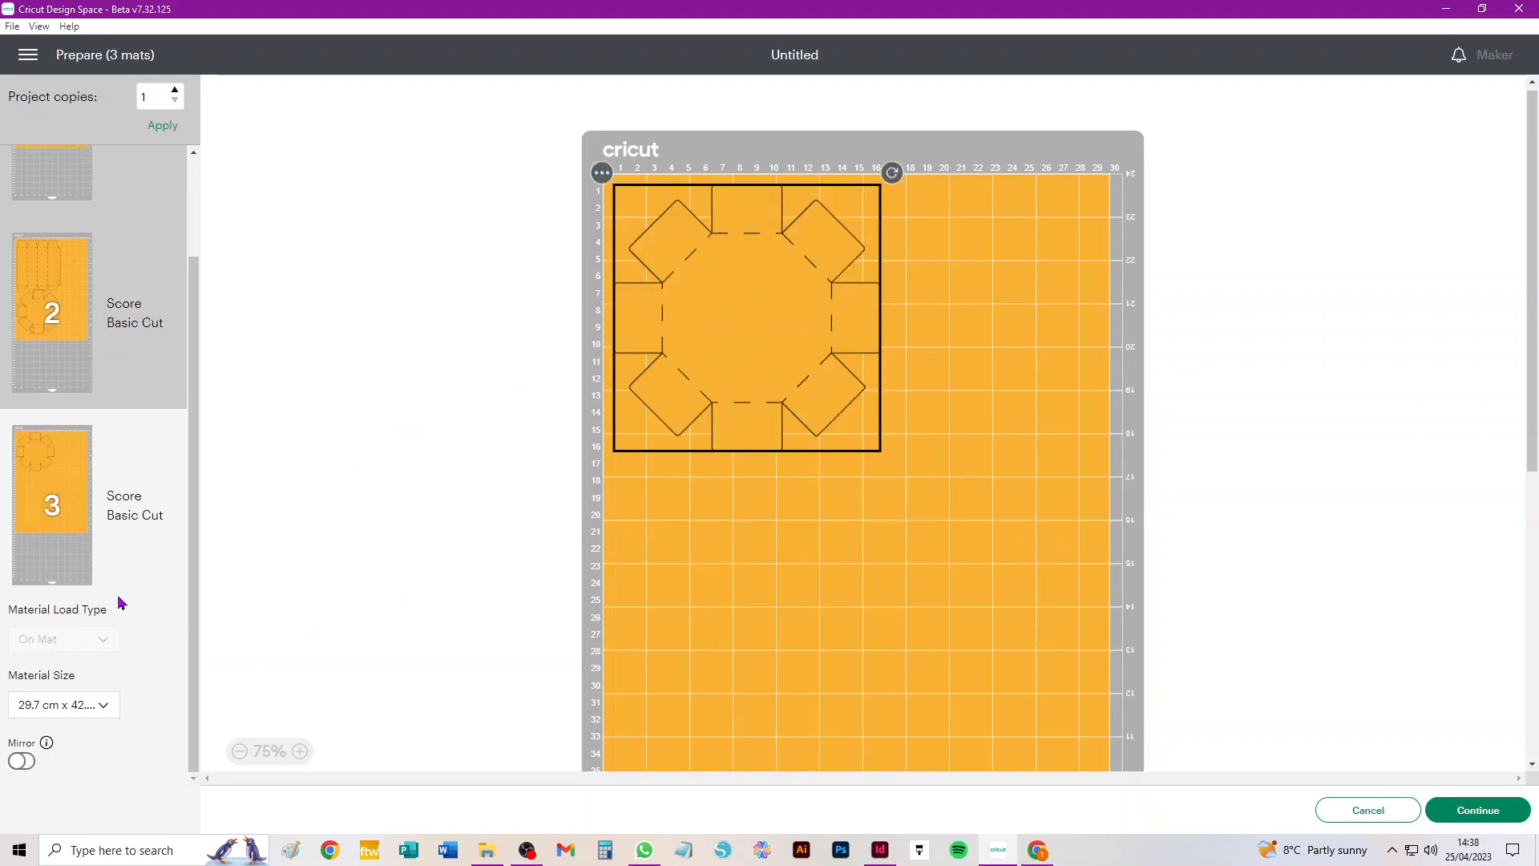
scroll(124, 603, up, 2)
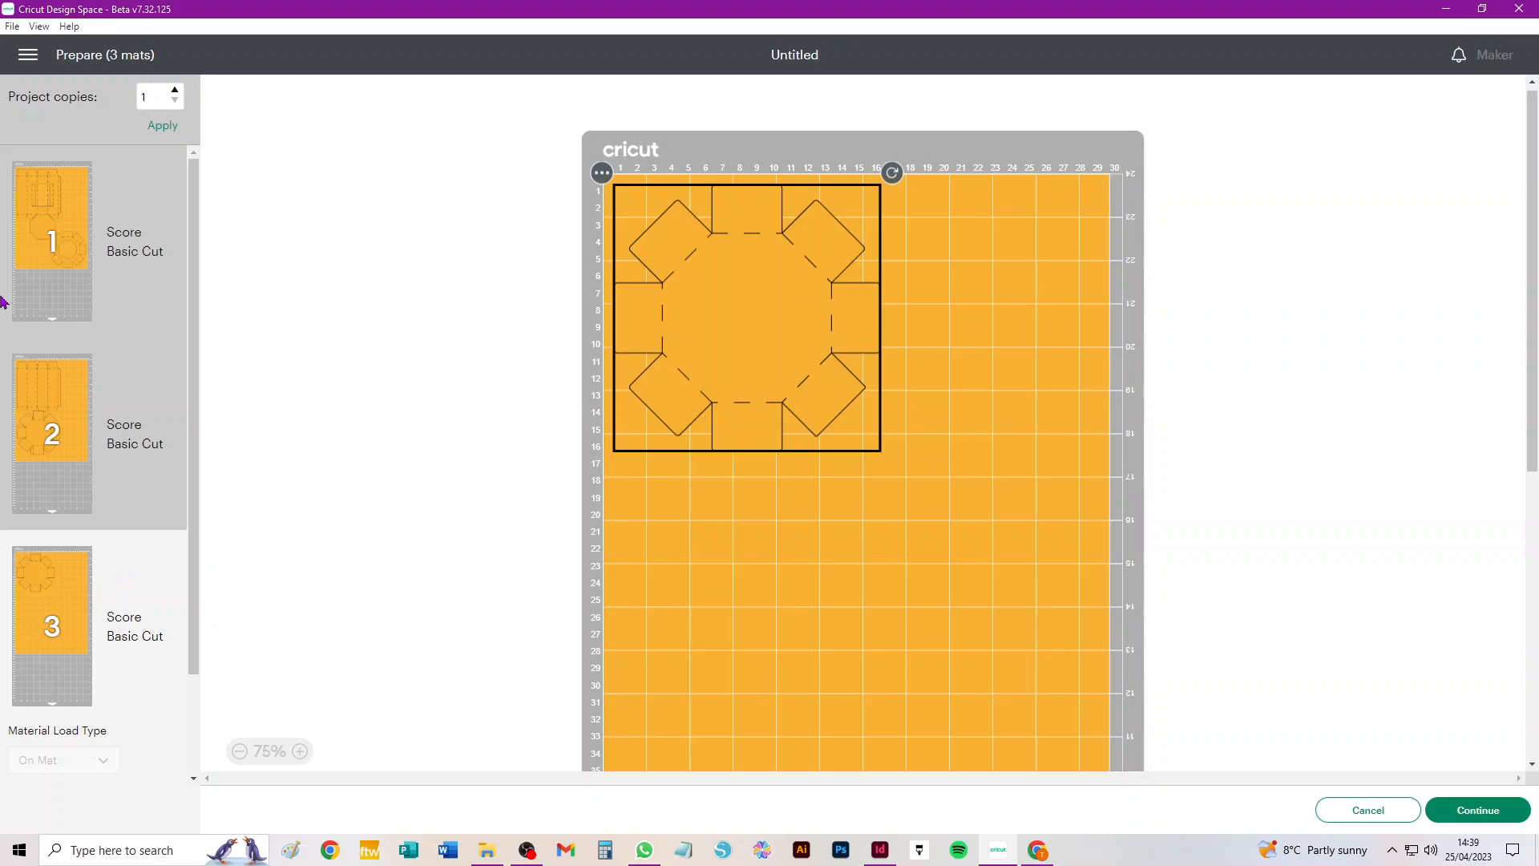
click(1368, 809)
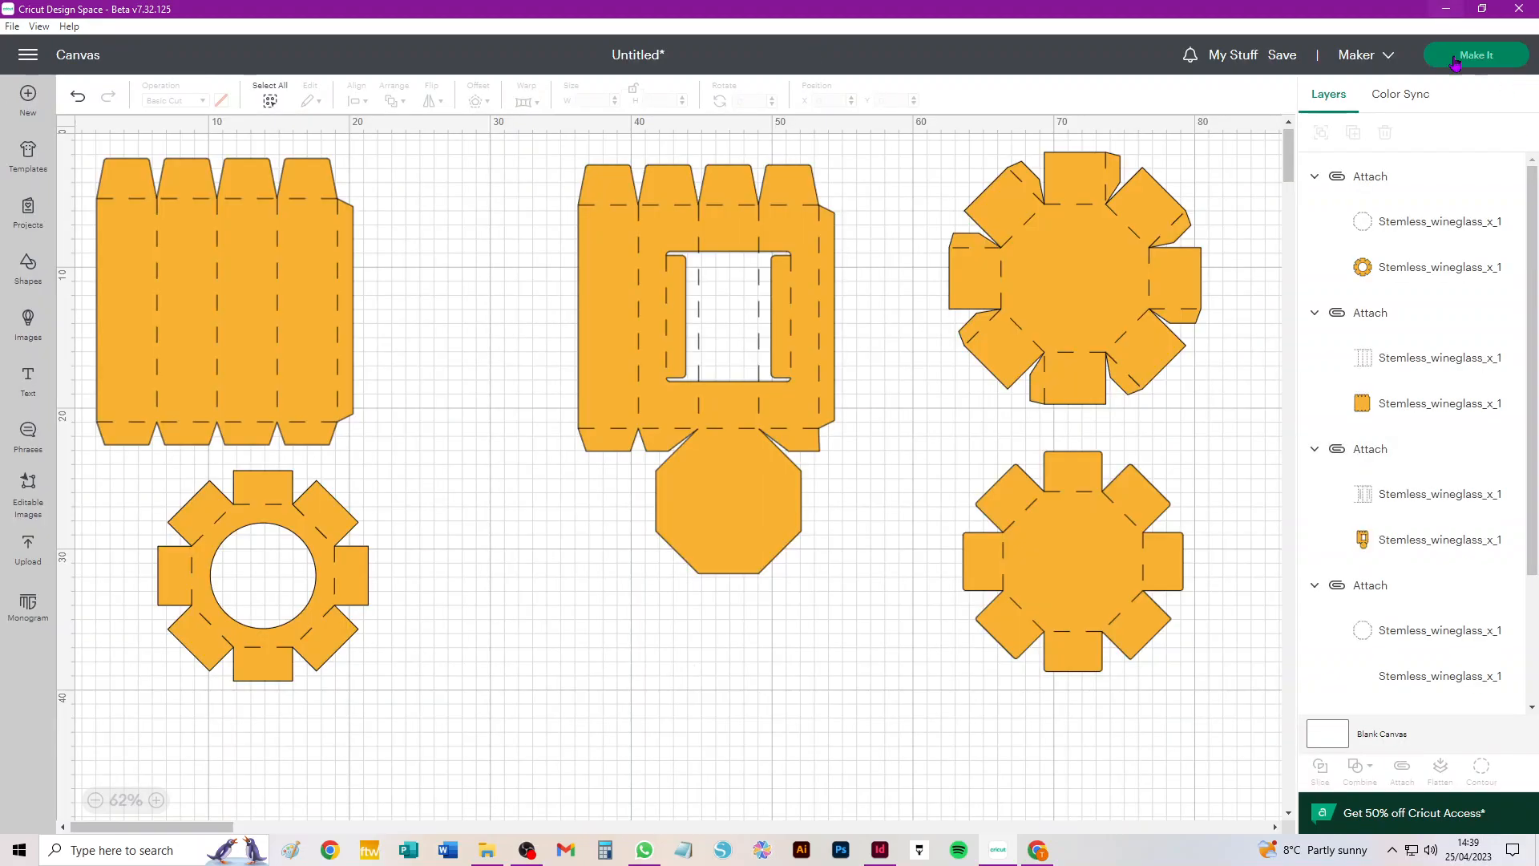
Prepare the project once more with the first mat's material size set to 27.9 cm x 43.2 cm (Tabloid)
click(1461, 58)
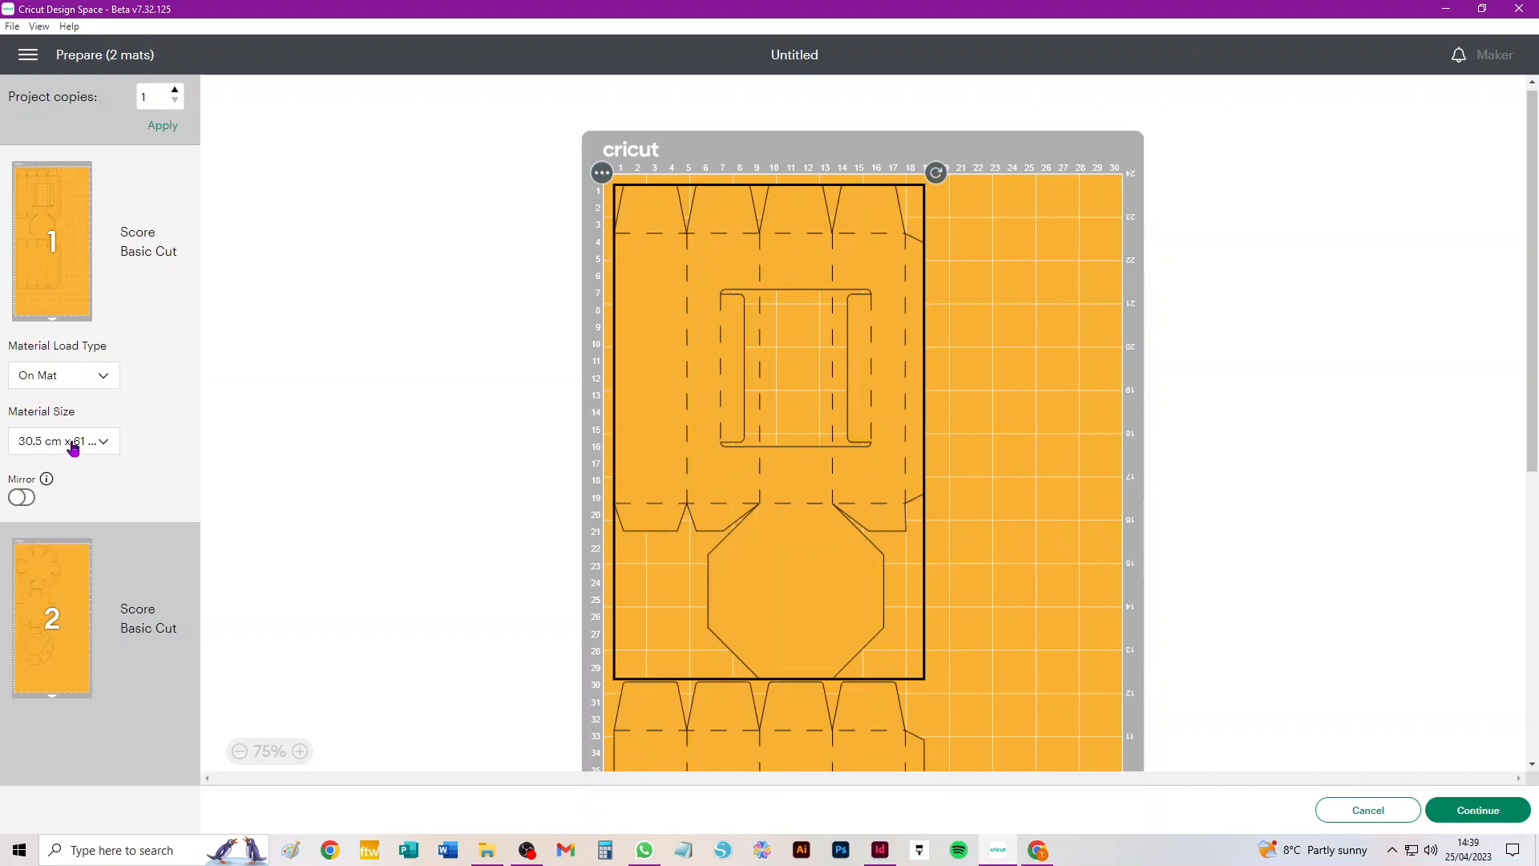
click(72, 441)
scroll(94, 556, down, 3)
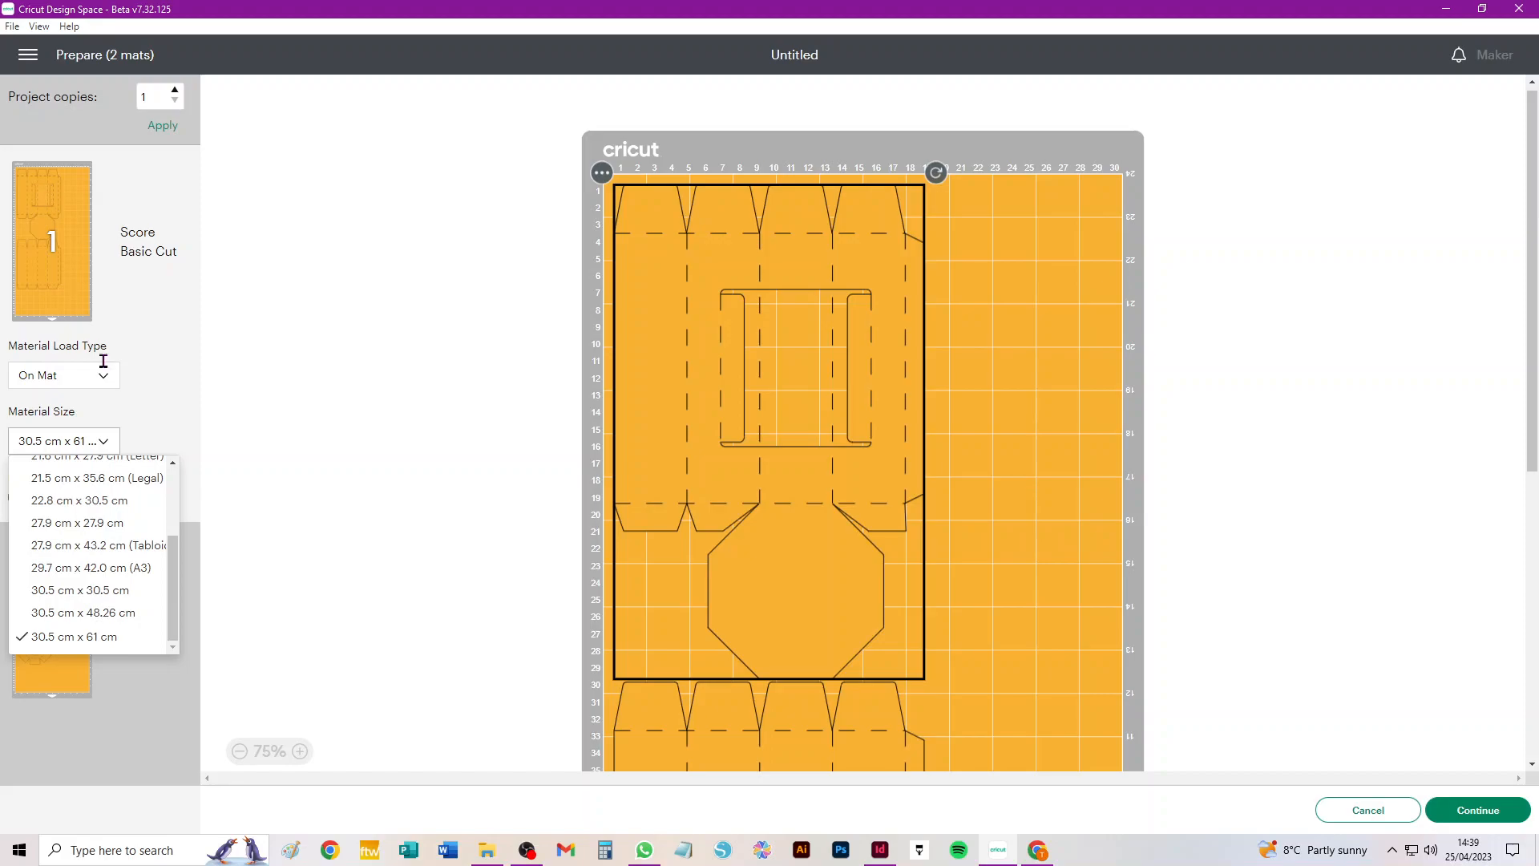
click(50, 547)
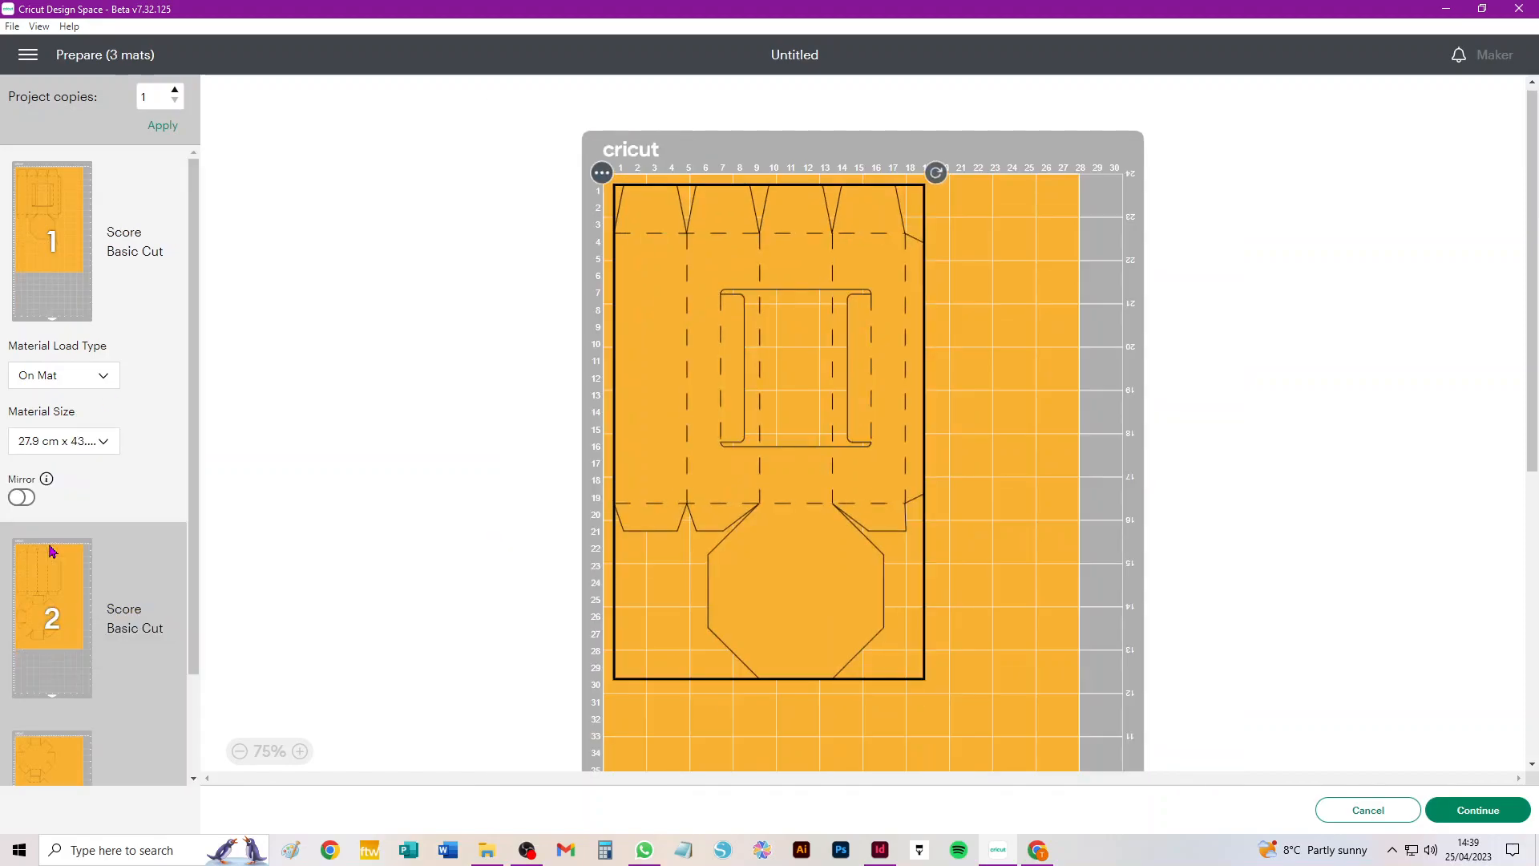
scroll(108, 512, down, 2)
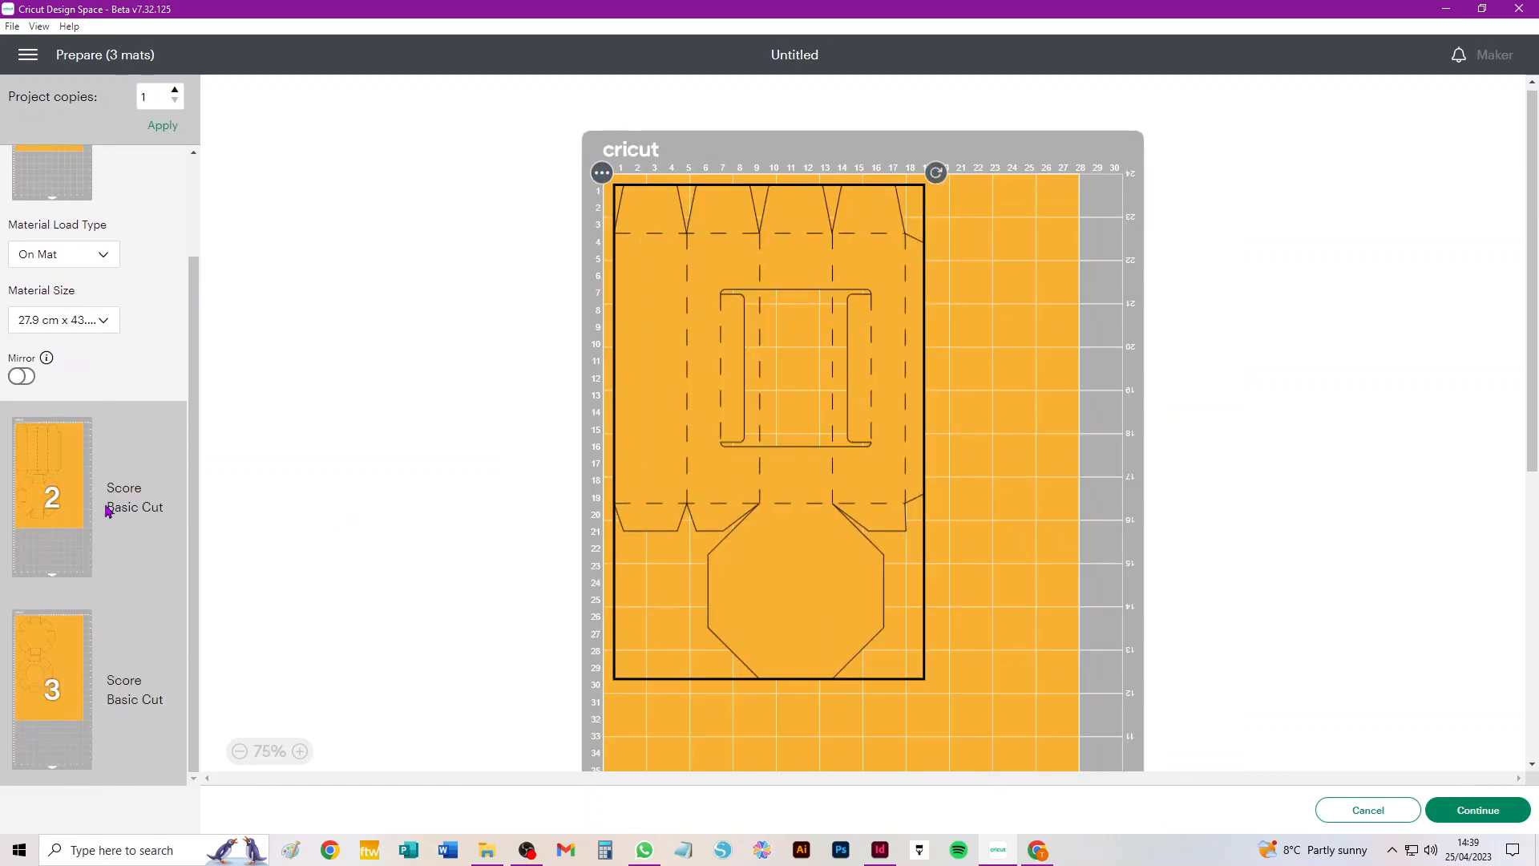
scroll(108, 511, up, 2)
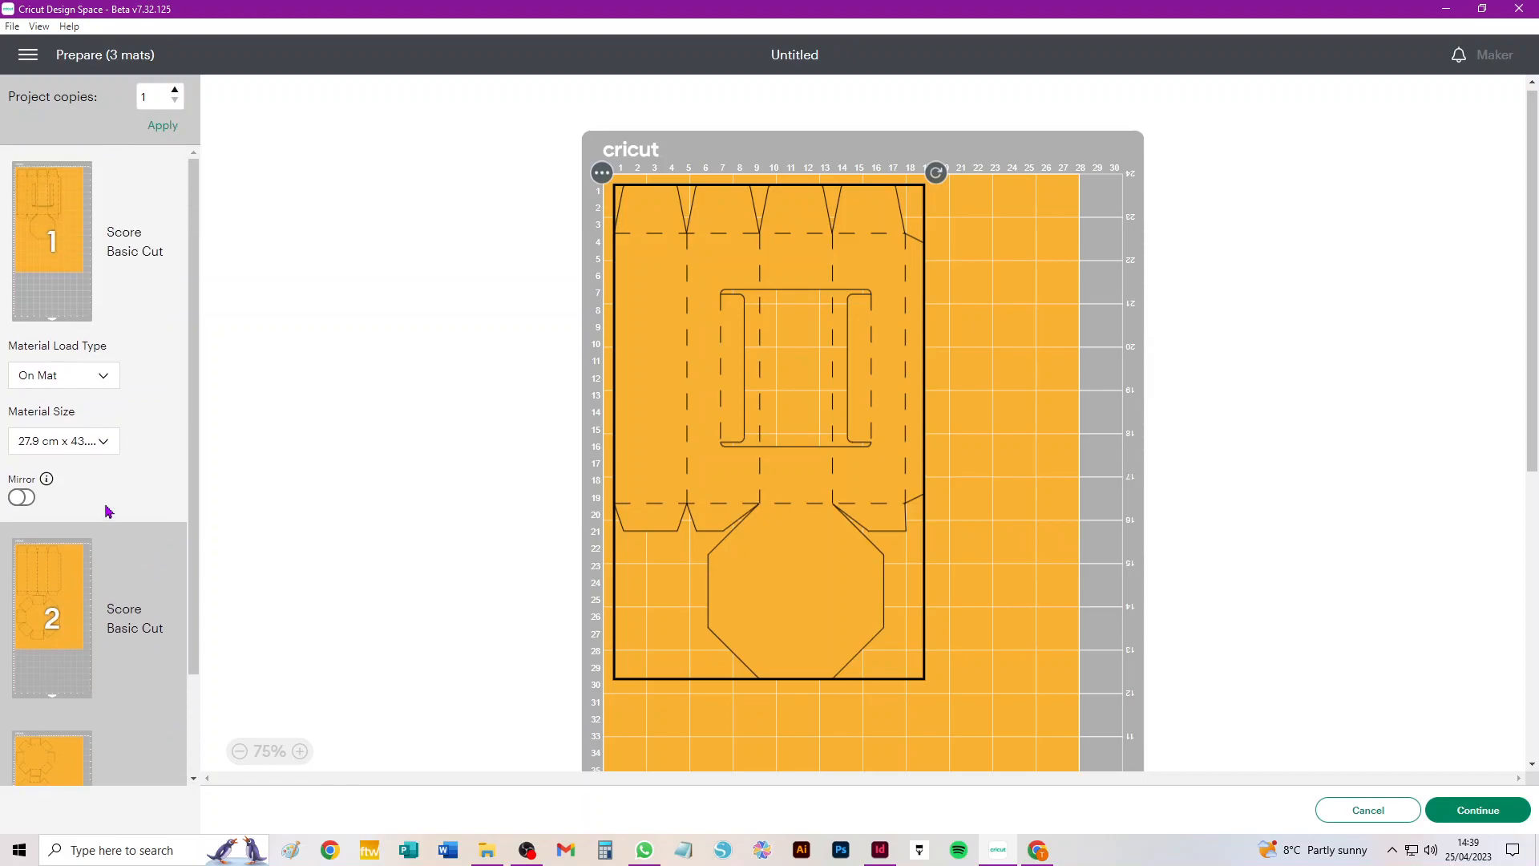
scroll(108, 511, down, 2)
scroll(108, 512, up, 2)
scroll(81, 715, down, 2)
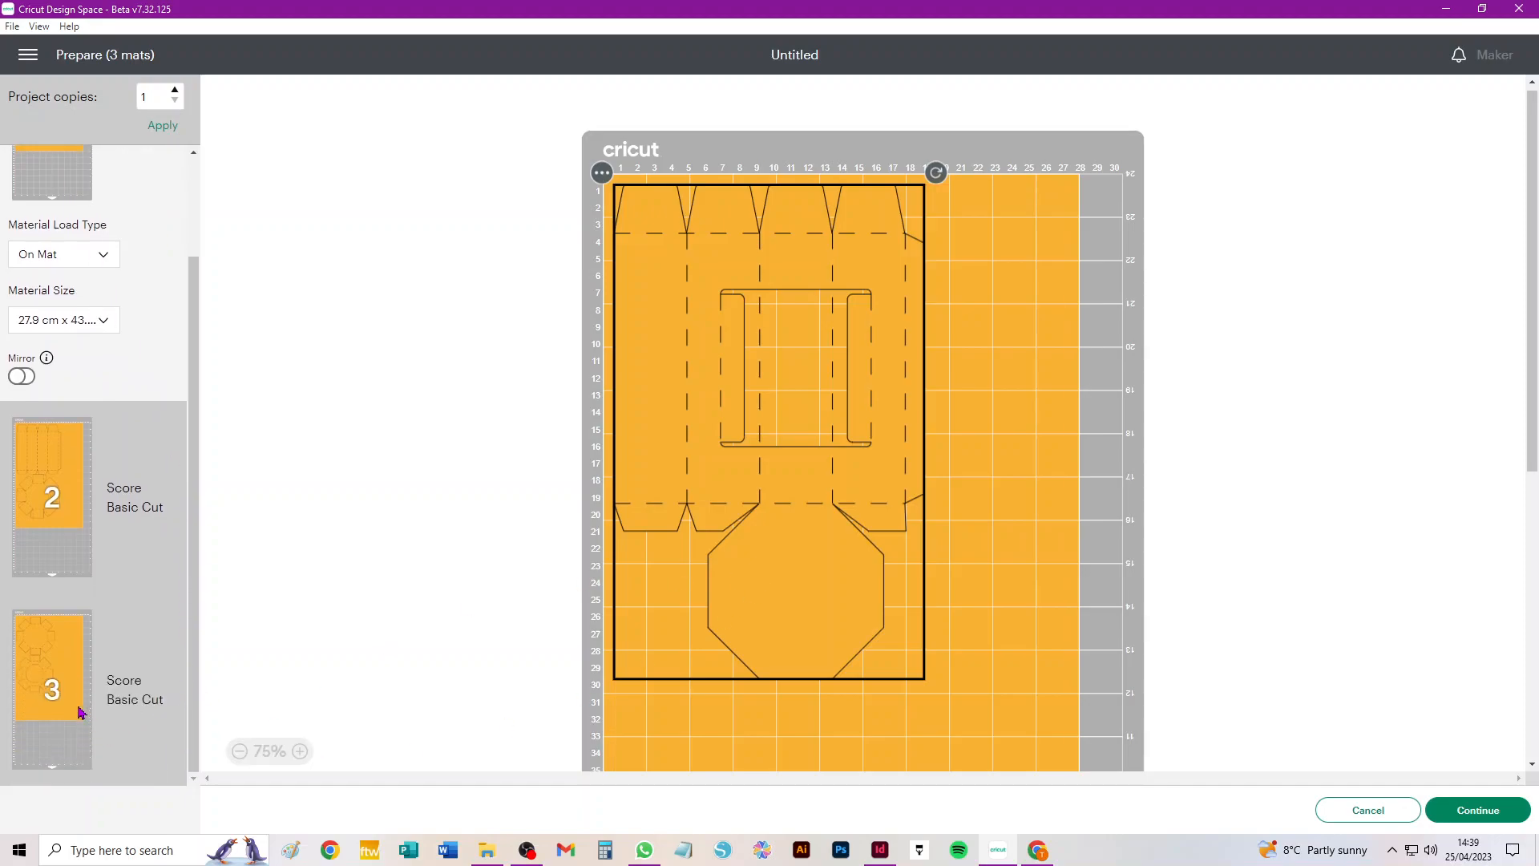
Move the tabbed ring from the third tabloid mat onto the first, placing it in the material's free corner diagonally below the octagonal flap
click(72, 680)
click(624, 499)
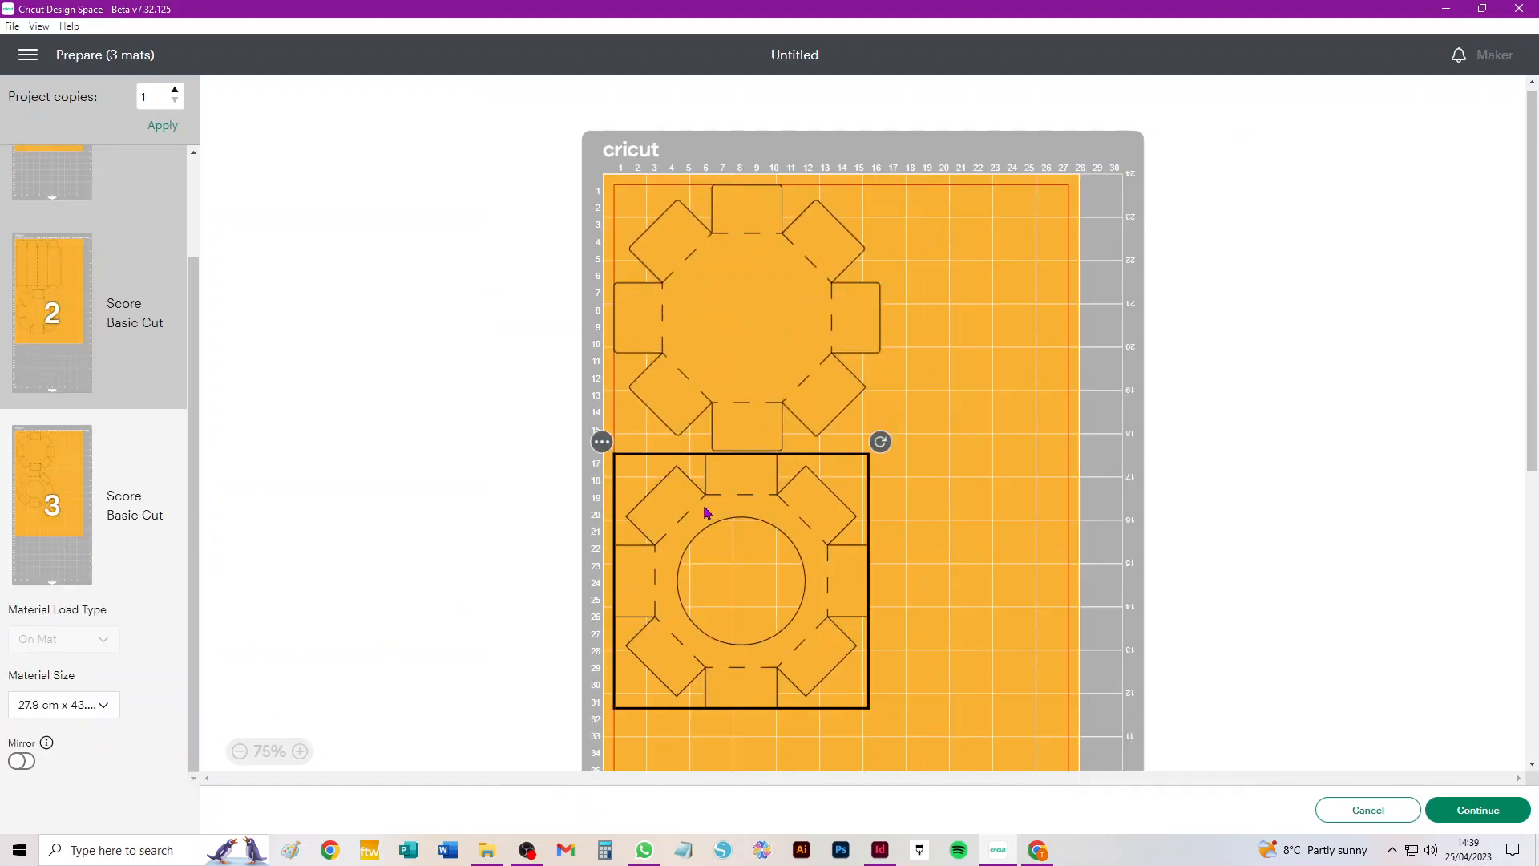
click(602, 442)
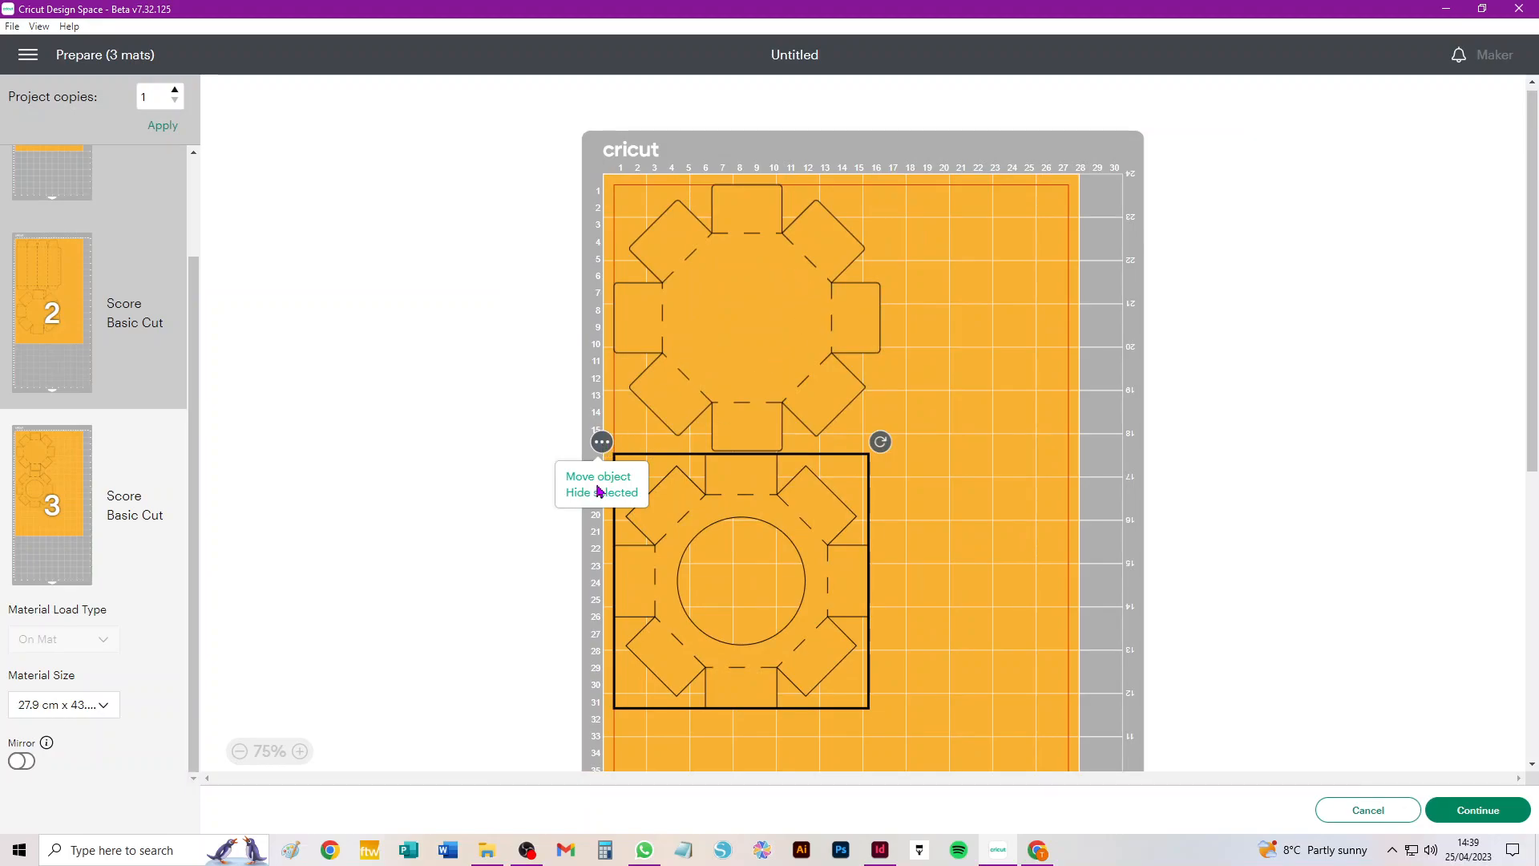
click(597, 478)
click(557, 278)
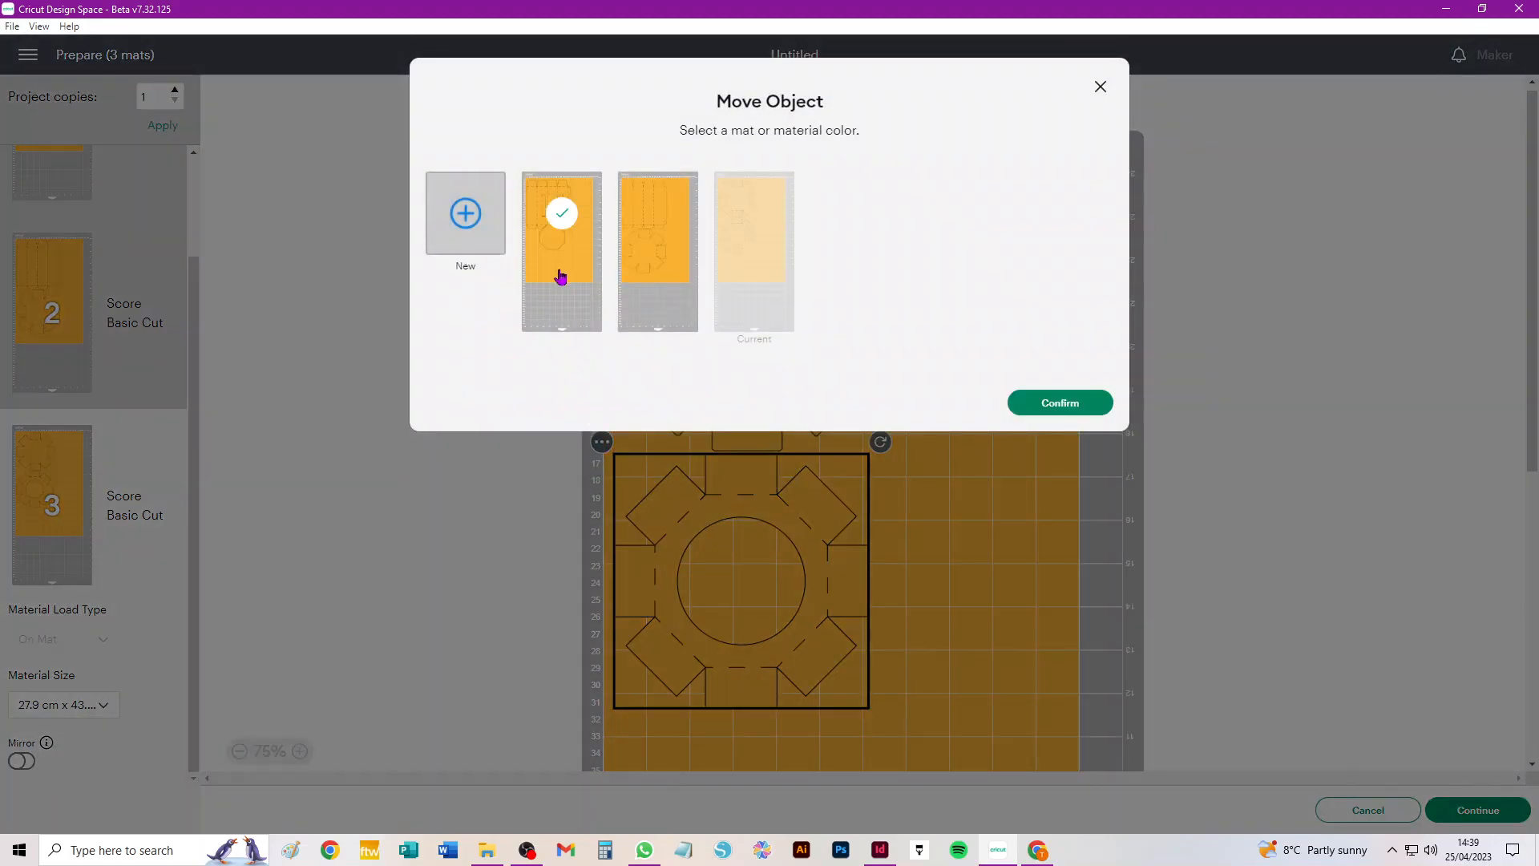
click(1021, 403)
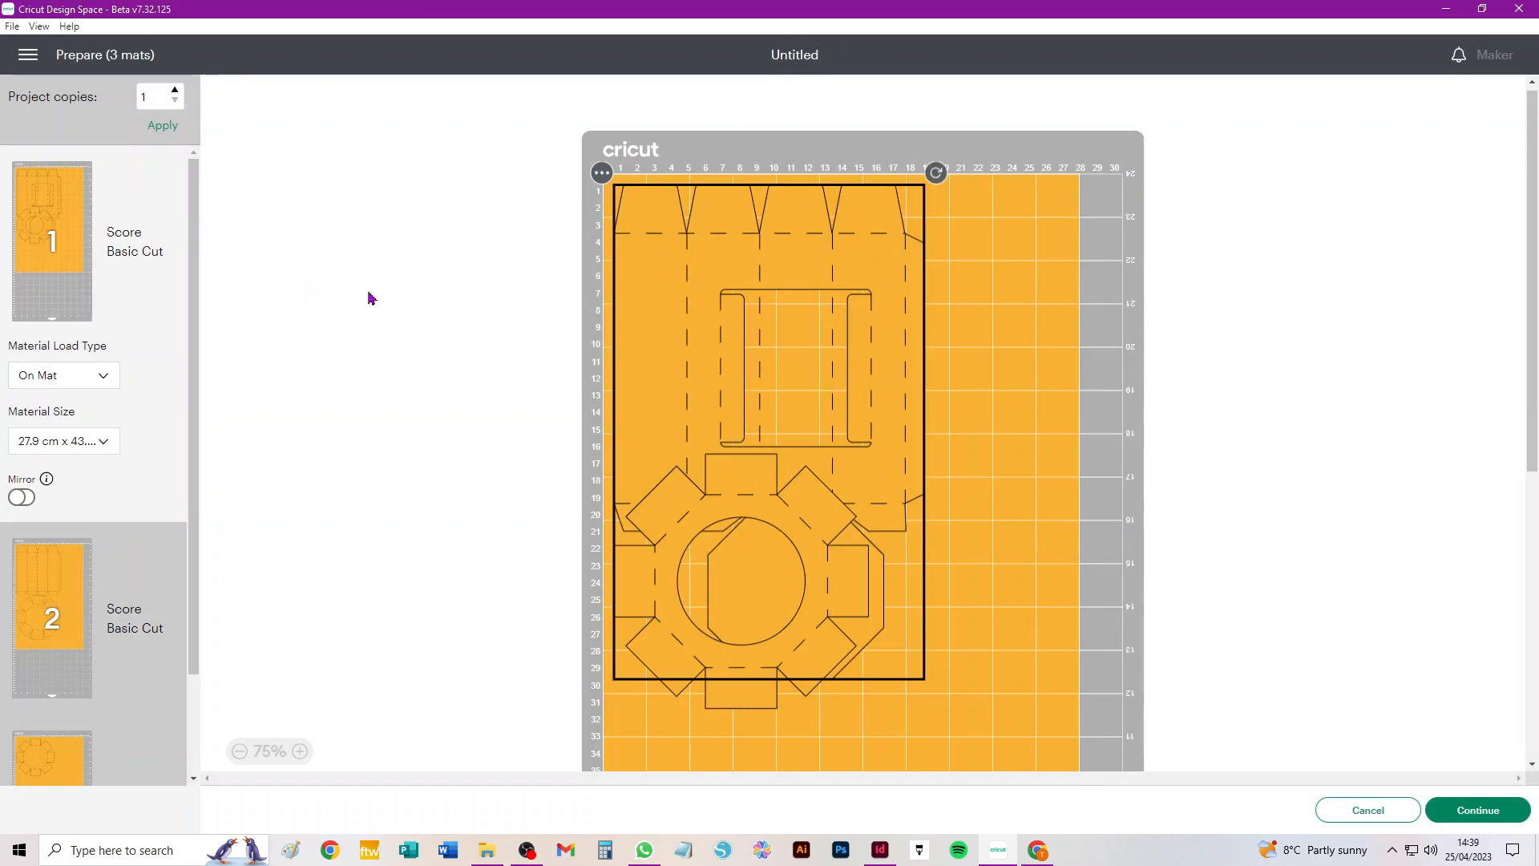
scroll(1035, 563, down, 5)
drag(750, 138, 989, 405)
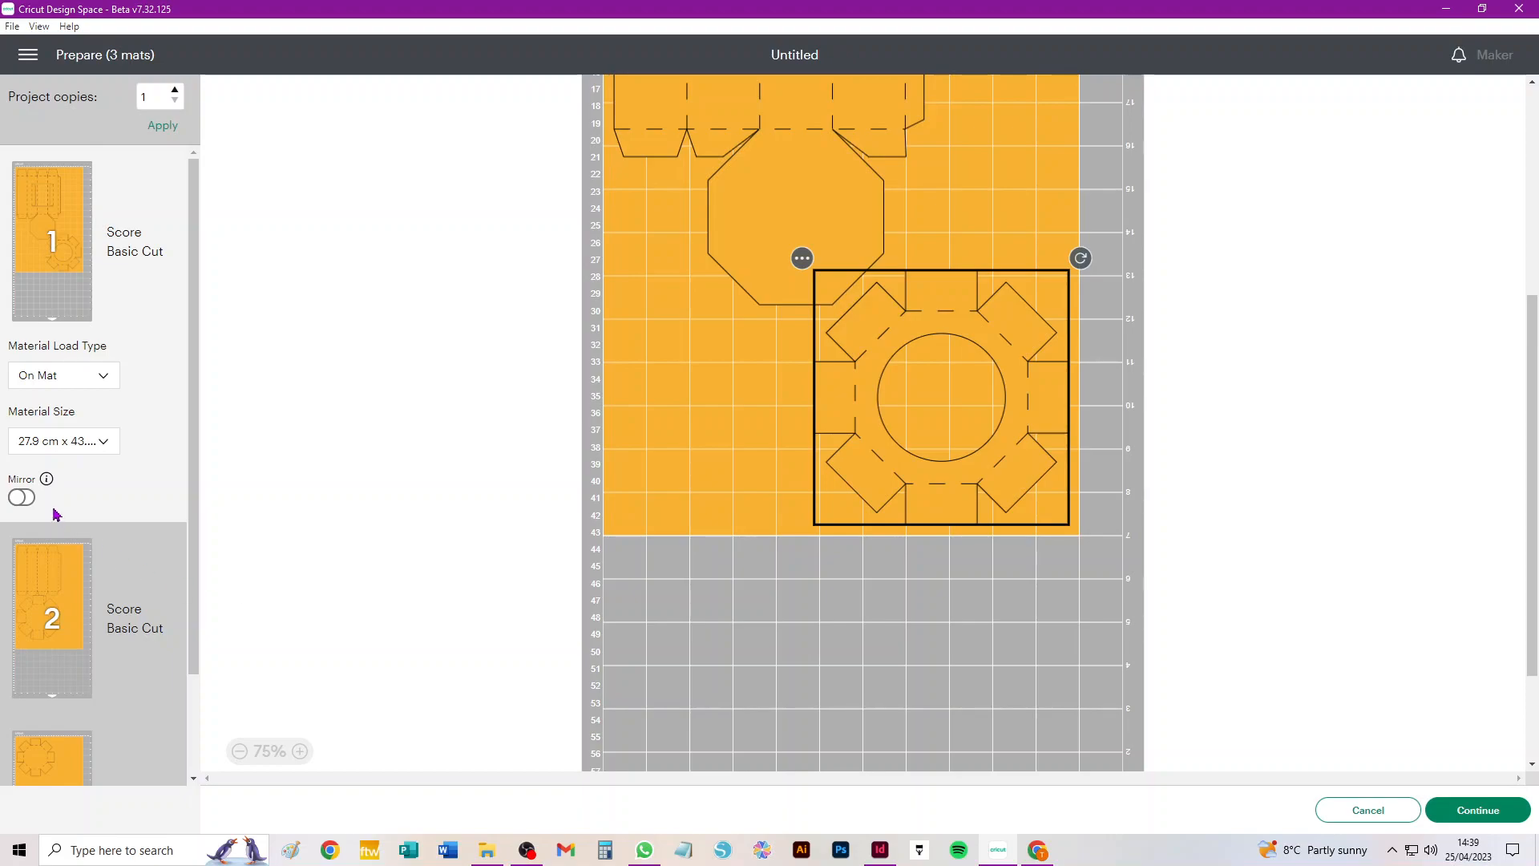
Review the third tabloid mat's layout and return to the canvas
scroll(55, 515, down, 3)
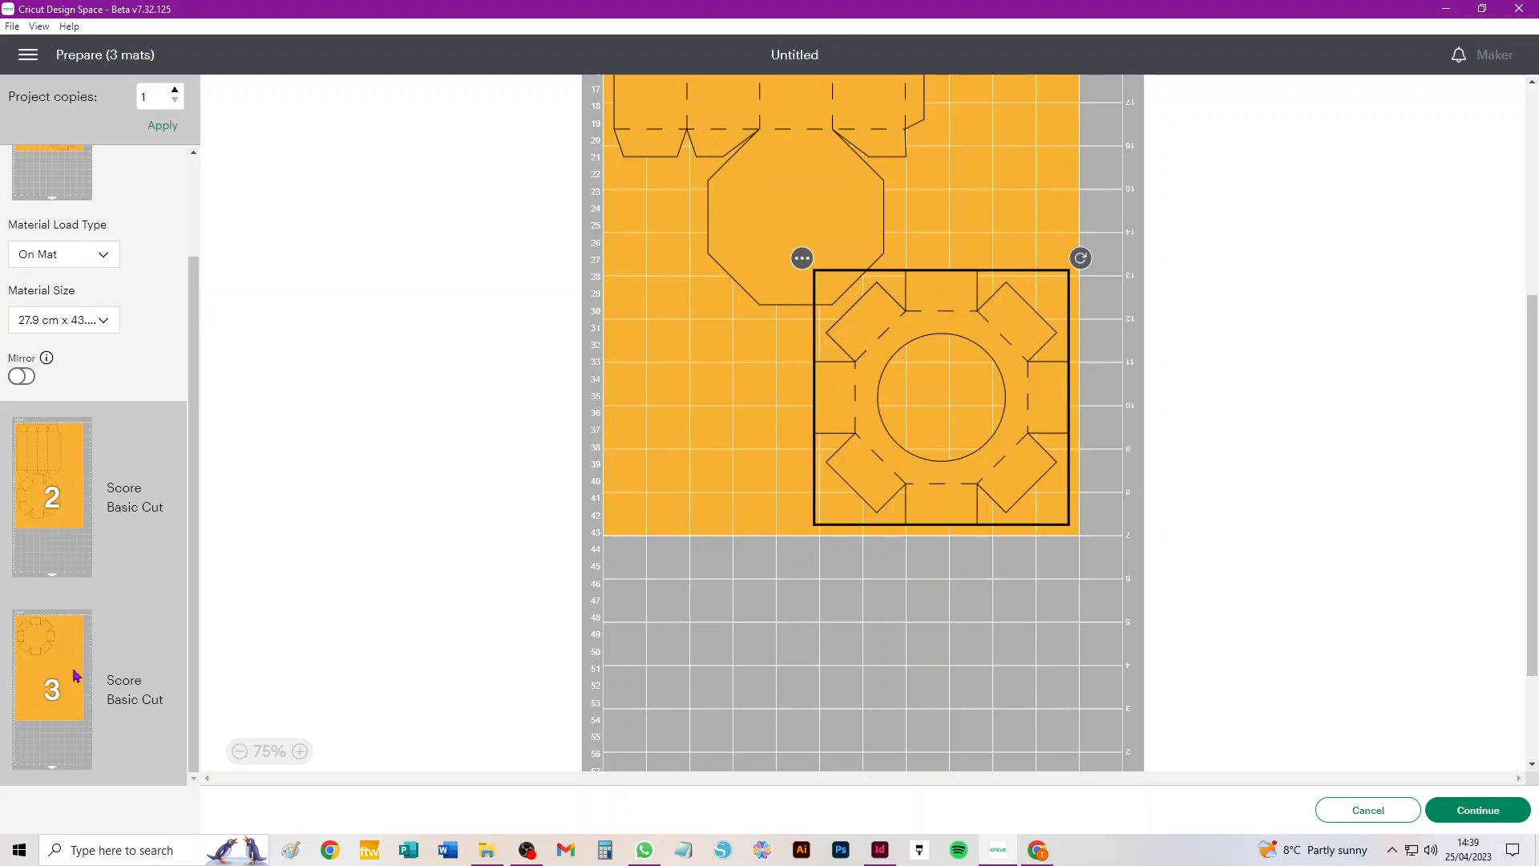
click(74, 679)
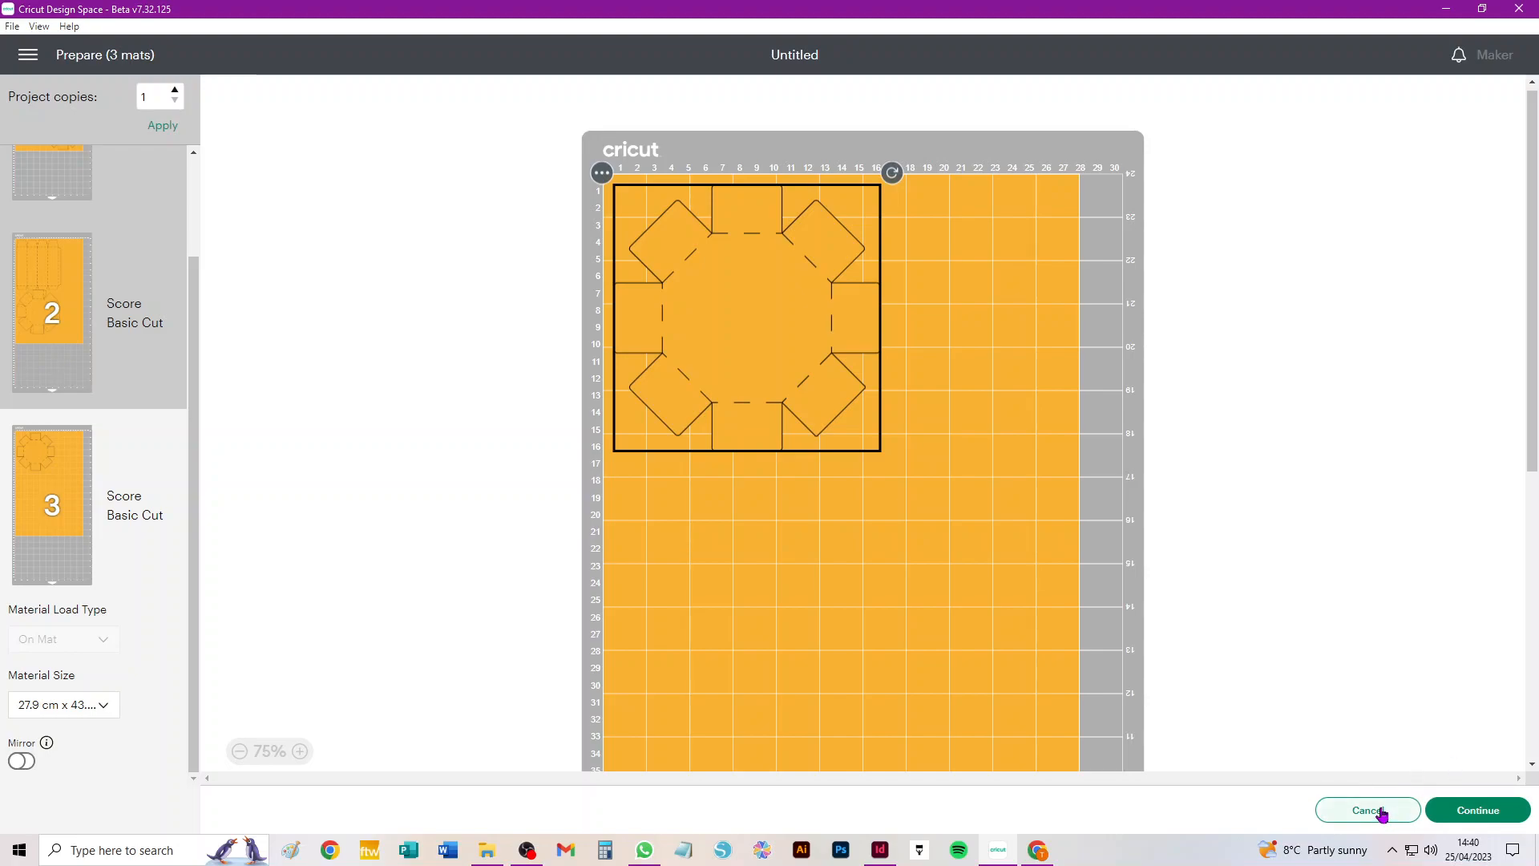
scroll(140, 541, up, 2)
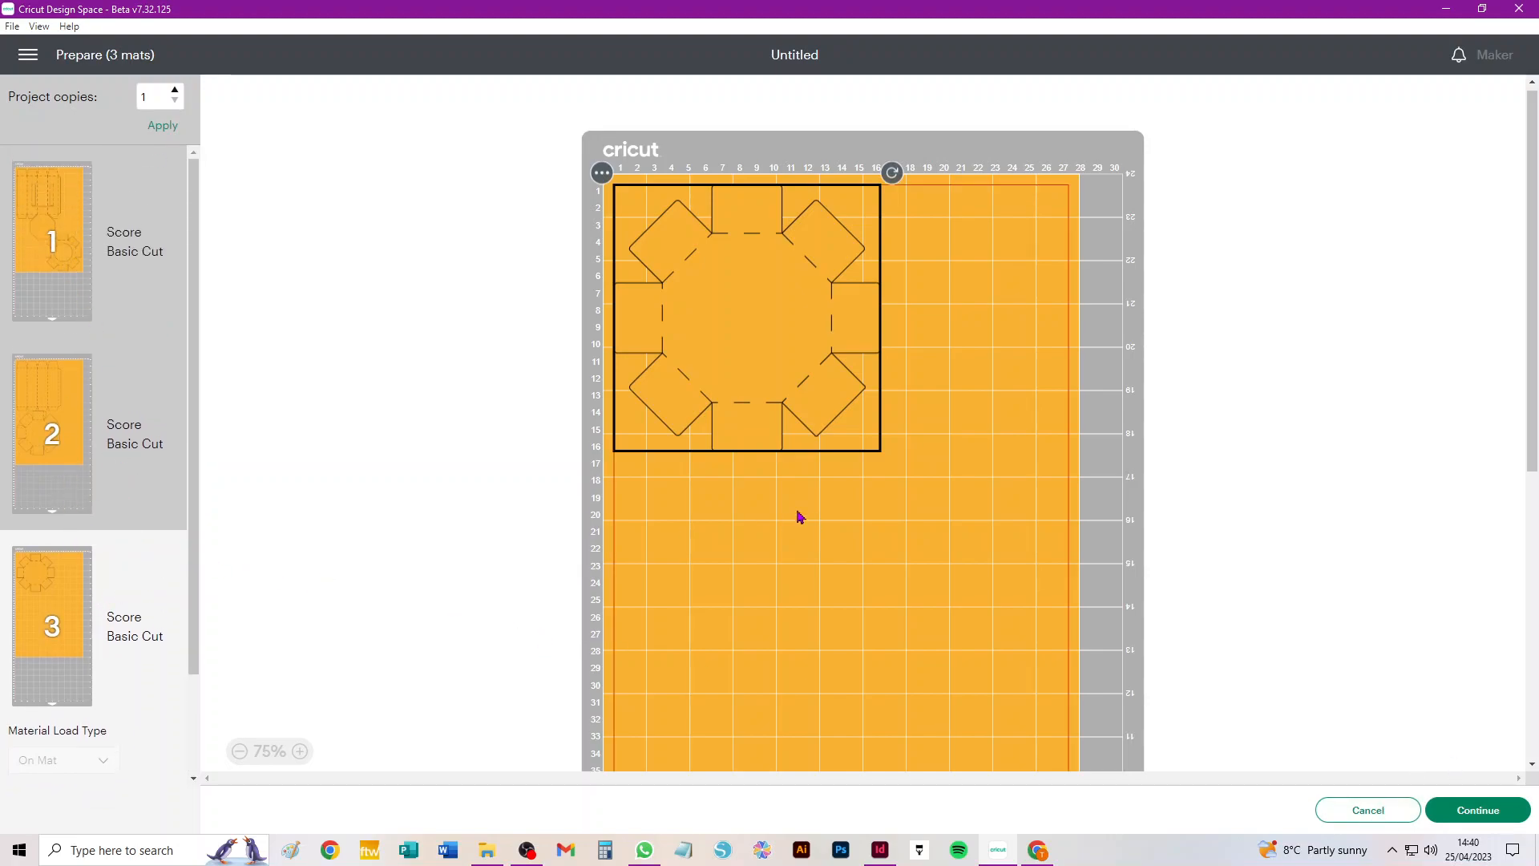
click(1372, 810)
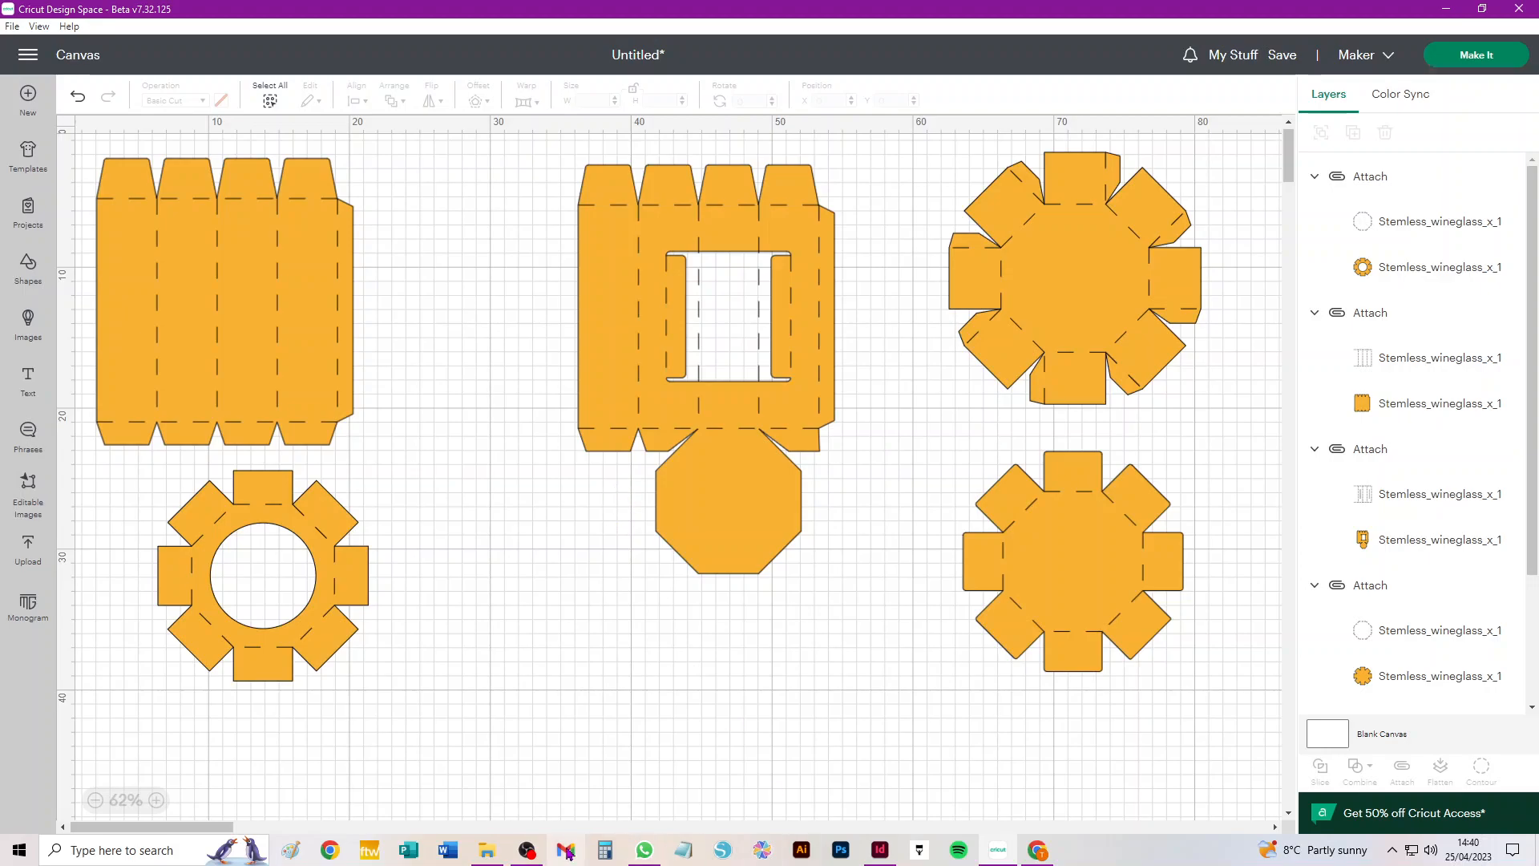
click(526, 850)
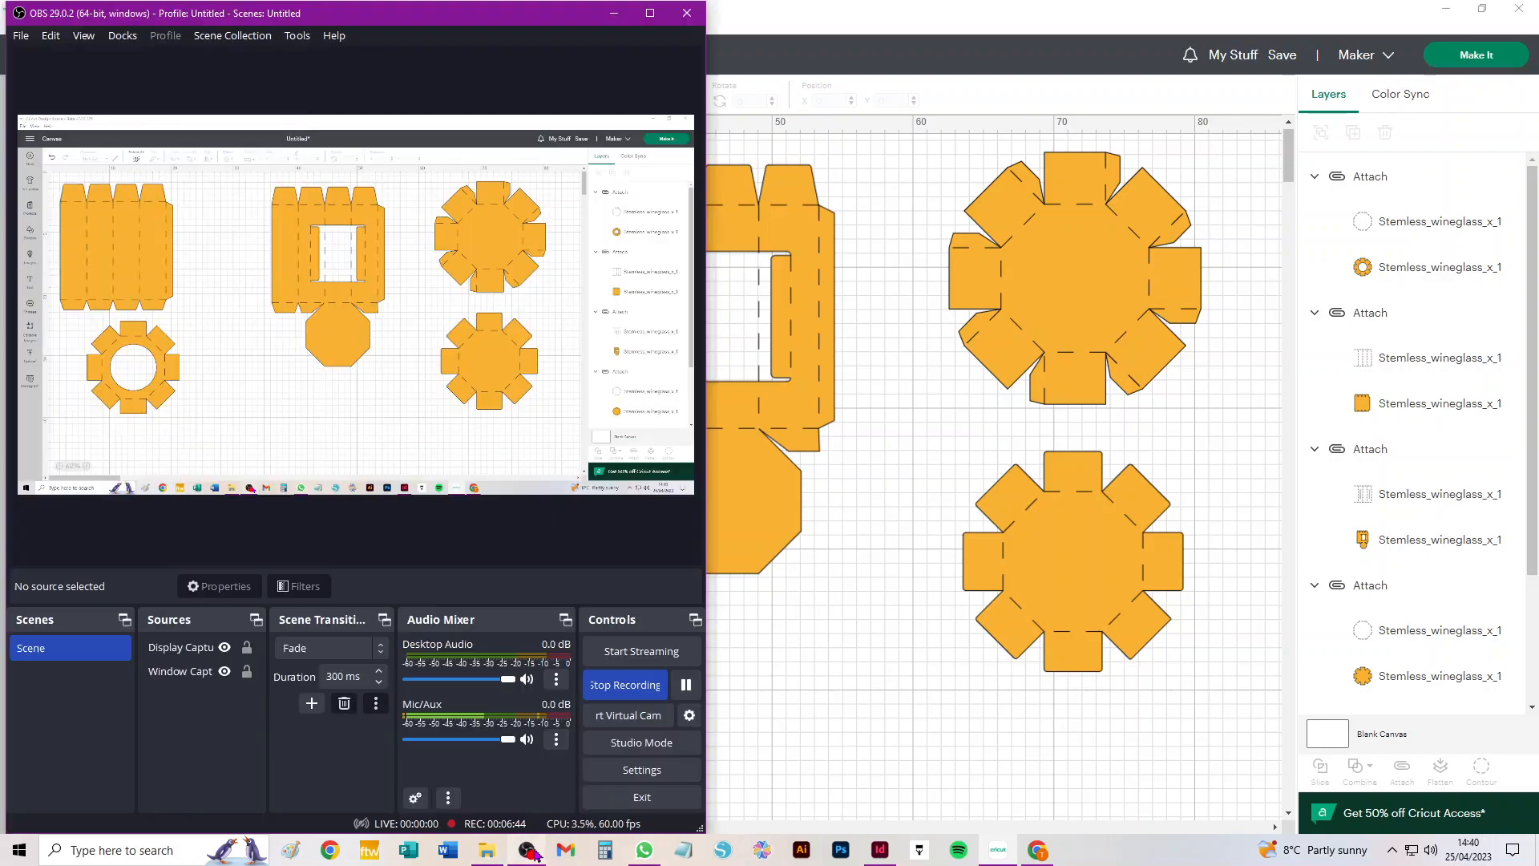